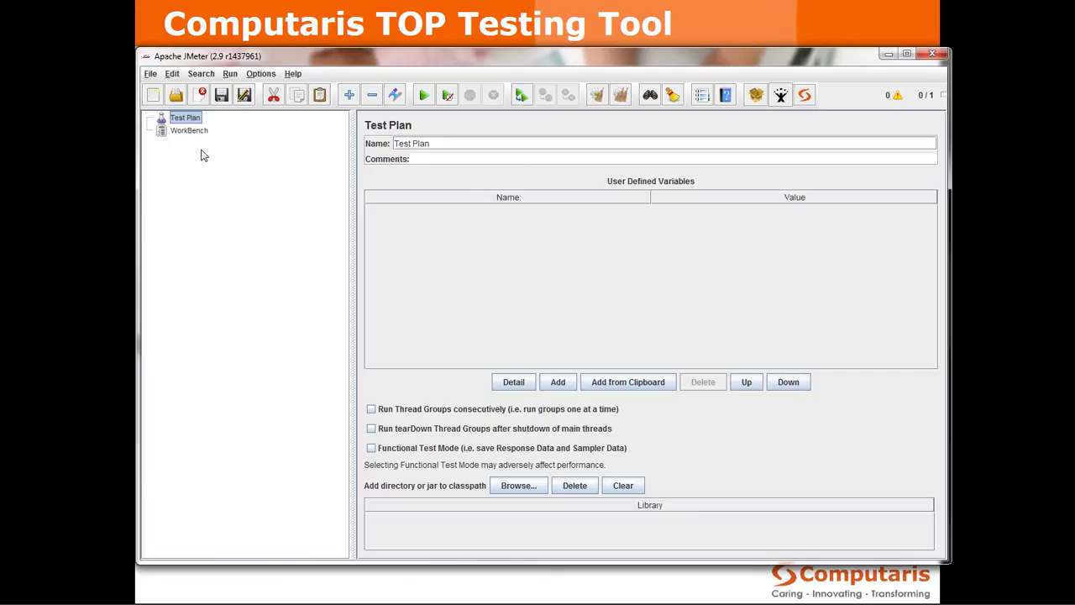
Add a TTS Diameter Configuration element to the Test Plan
{"action": "left_click", "coordinate": [188, 133]}
{"action": "left_click", "coordinate": [186, 120]}
{"action": "right_click", "coordinate": [191, 119]}
{"action": "mouse_move", "coordinate": [222, 128]}
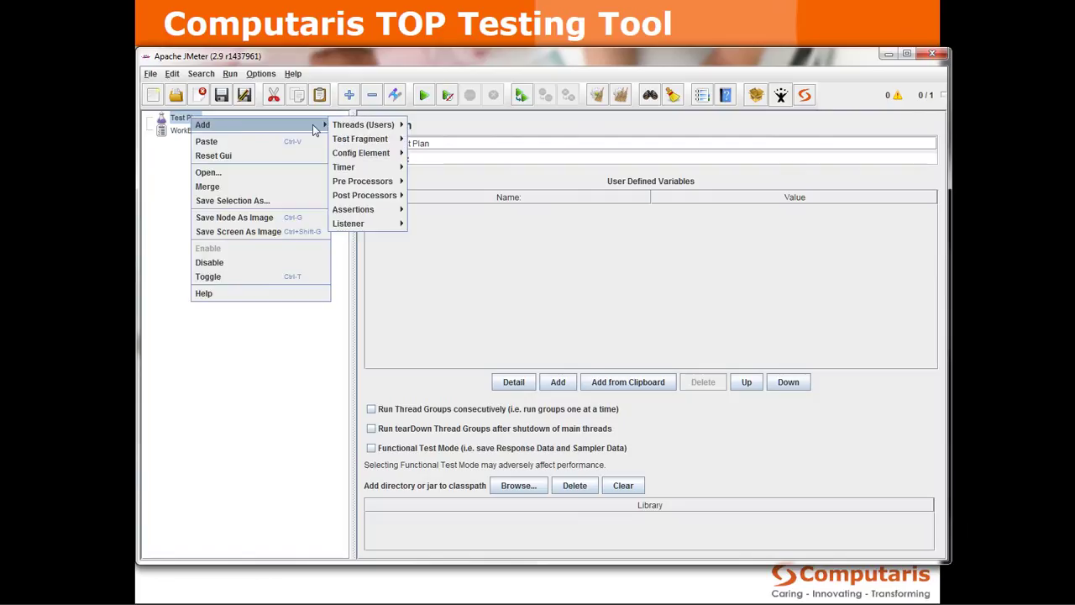
{"action": "mouse_move", "coordinate": [356, 159]}
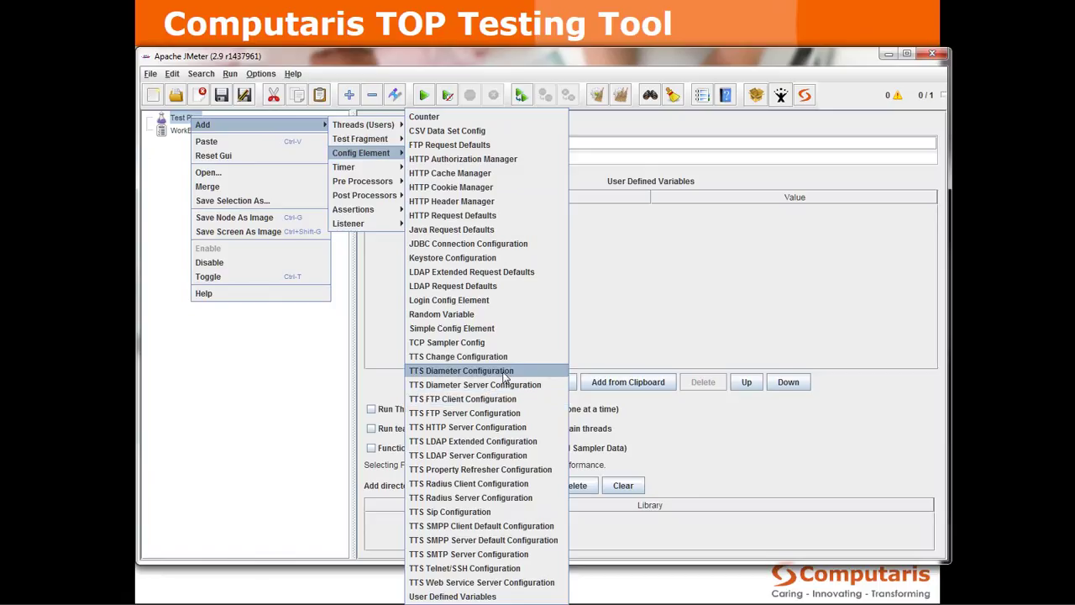
{"action": "left_click", "coordinate": [504, 372]}
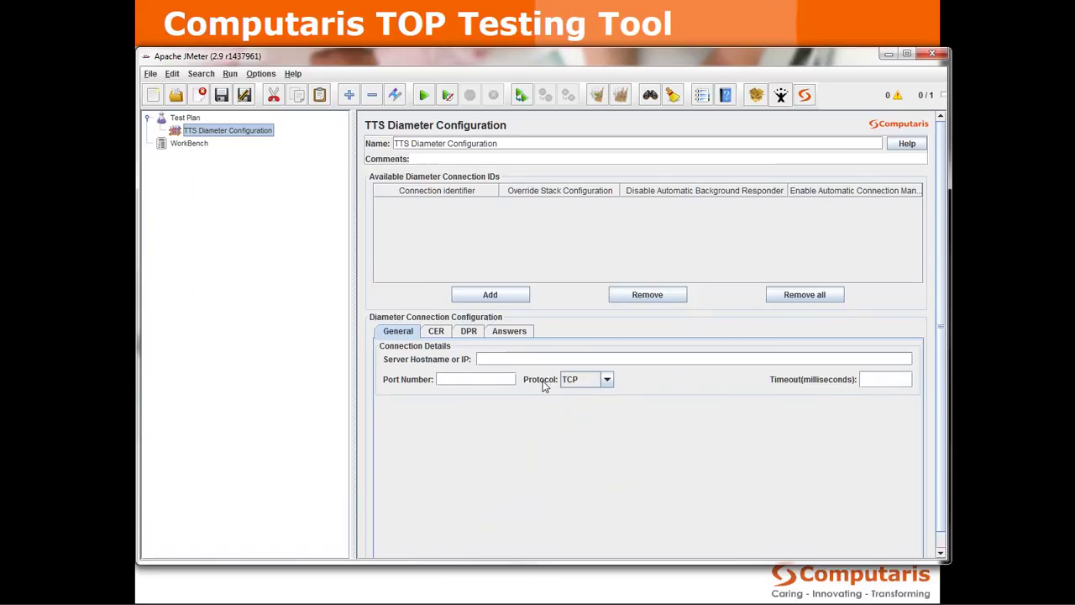
Add a Diameter connection ID to the configuration and name it local
{"action": "left_click", "coordinate": [495, 296]}
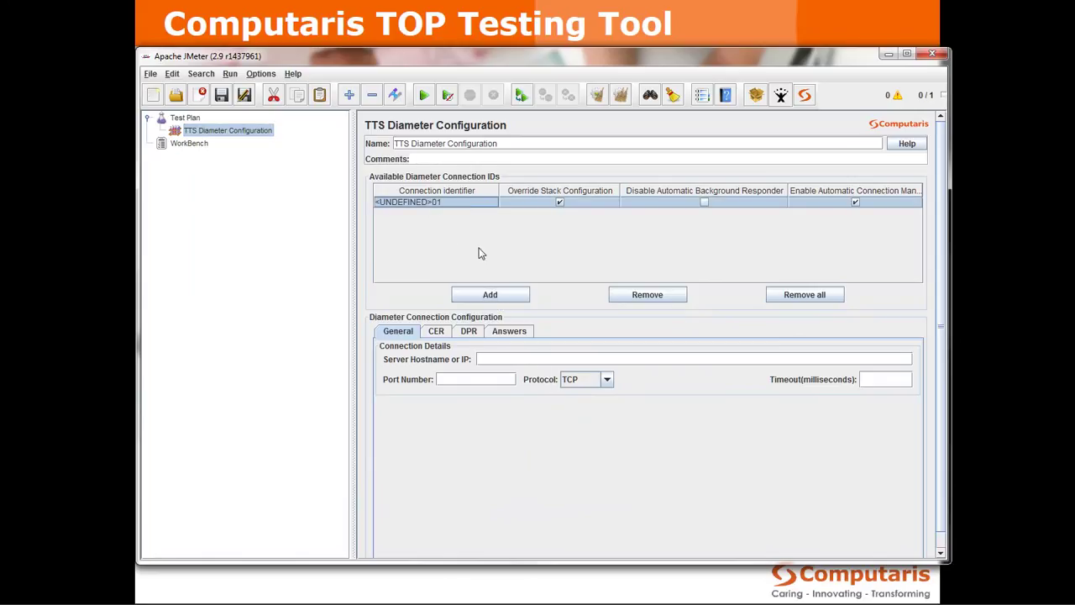
{"action": "double_click", "coordinate": [455, 204]}
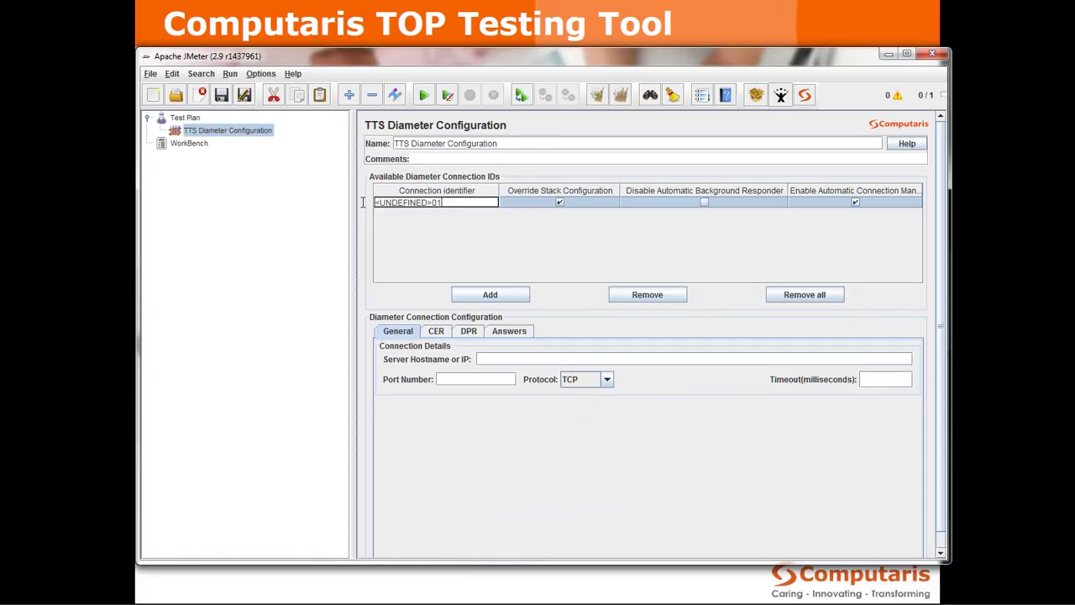
{"action": "key", "text": "ctrl+a"}
{"action": "type", "text": "c"}
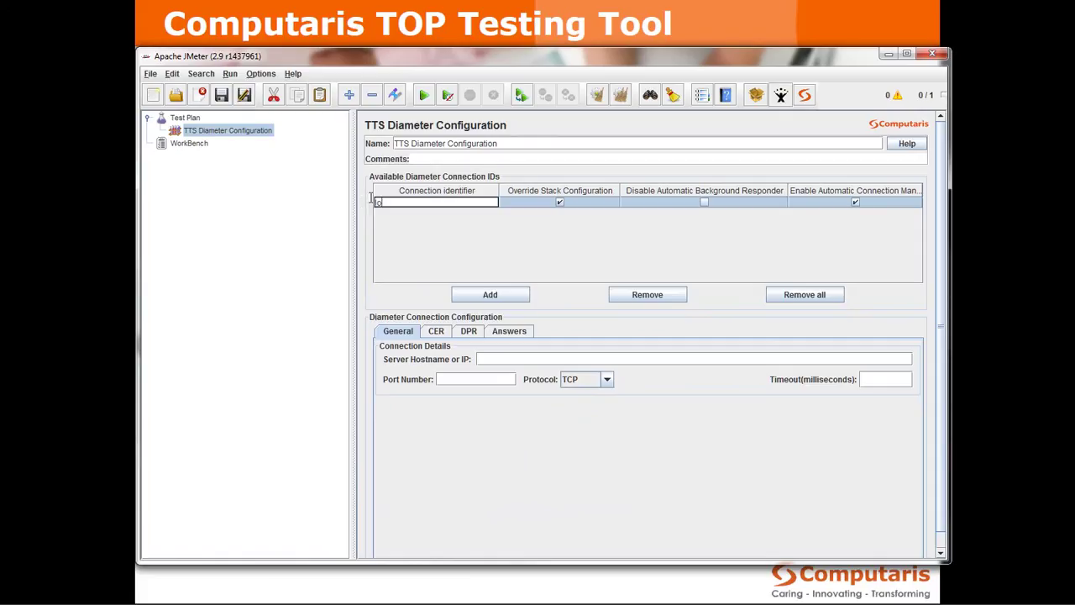
{"action": "type", "text": "ocal"}
{"action": "key", "text": "Return"}
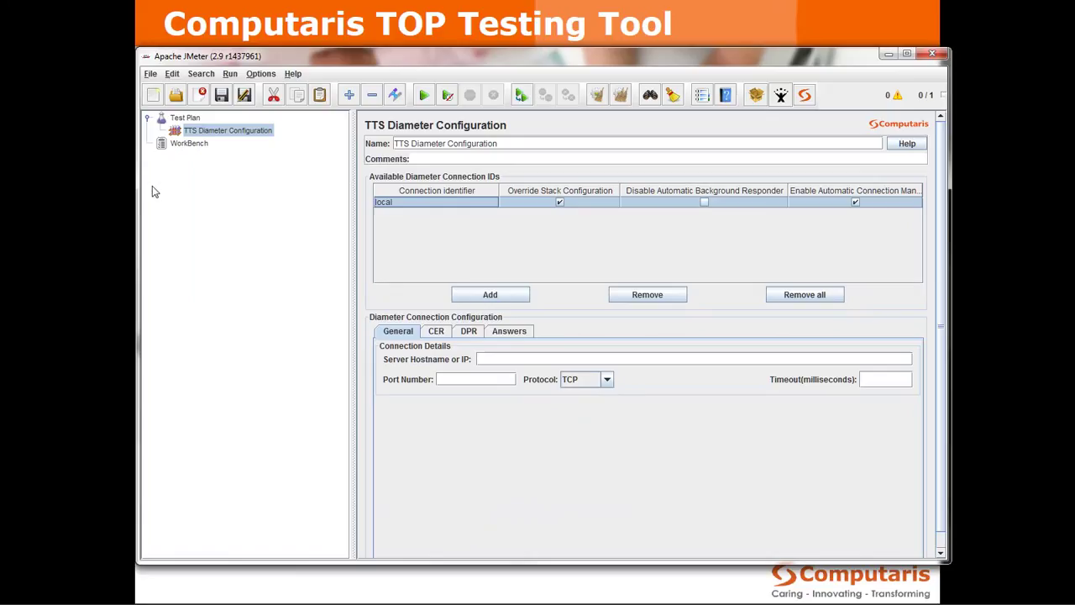
Set the connection's server hostname to localhost and its port number to 3868
{"action": "left_click", "coordinate": [494, 359]}
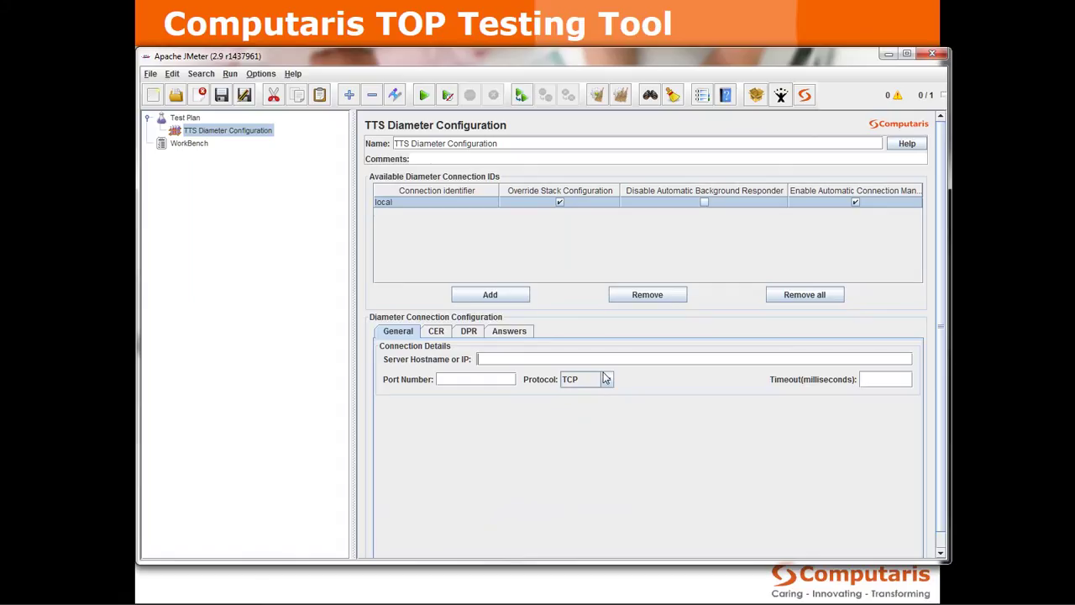
{"action": "type", "text": "local"}
{"action": "type", "text": "host"}
{"action": "type", "text": "38"}
{"action": "type", "text": "68"}
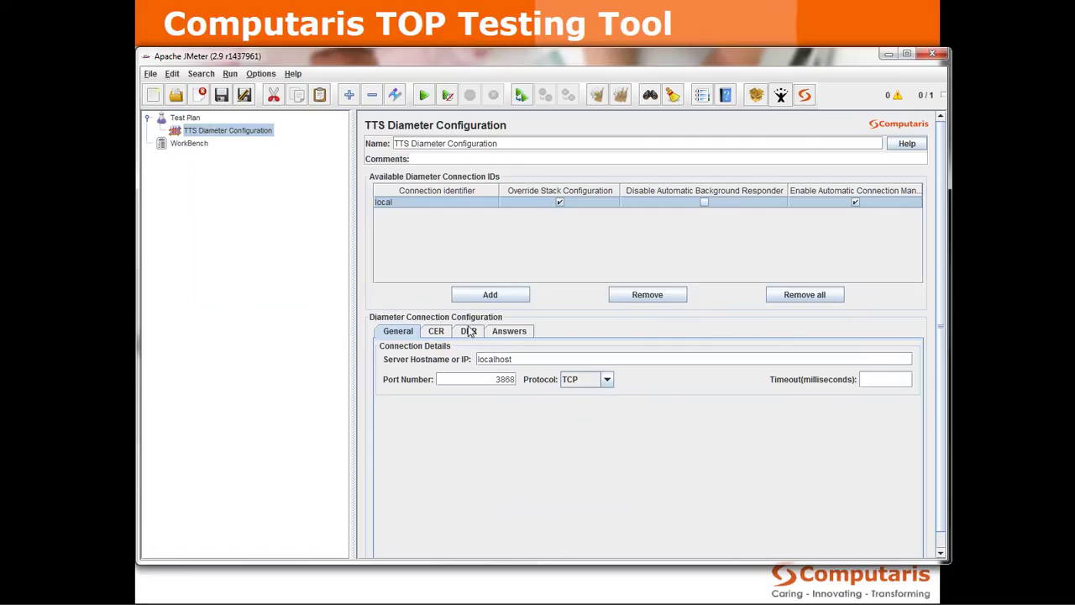
Add a Thread Group to the Test Plan
{"action": "left_click", "coordinate": [192, 119]}
{"action": "right_click", "coordinate": [192, 118]}
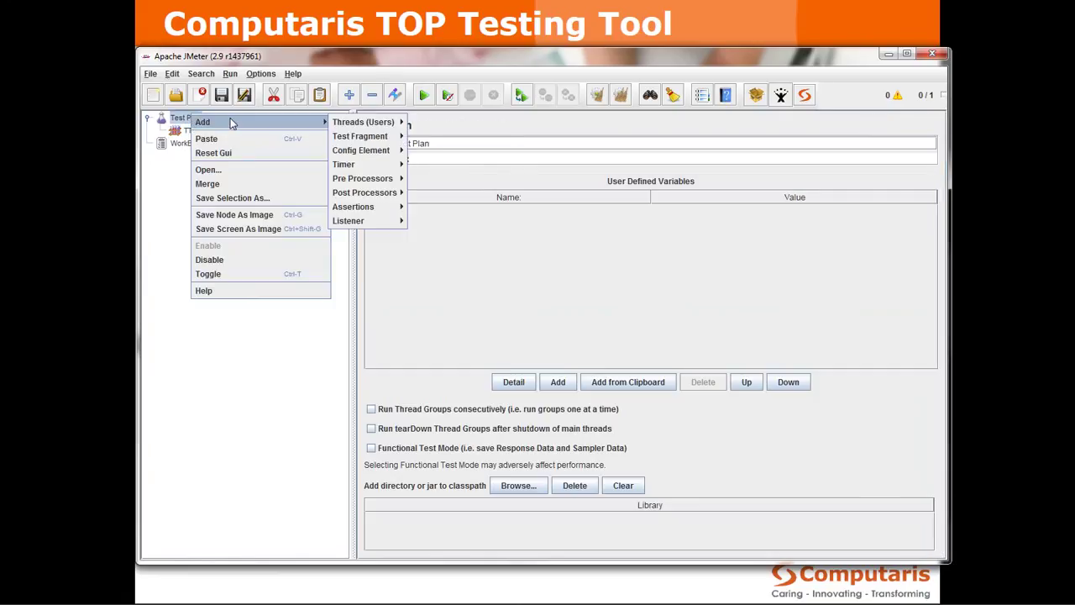
{"action": "mouse_move", "coordinate": [366, 125]}
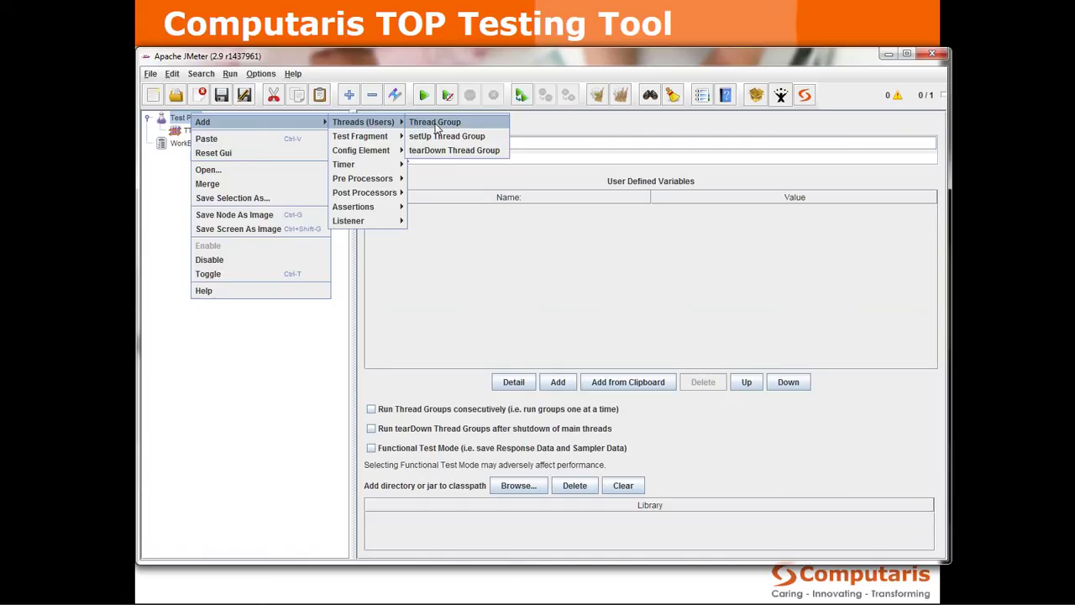
{"action": "left_click", "coordinate": [435, 126]}
Review the Diameter configuration and the Thread Group, examining the number of threads and the loop count
{"action": "left_click", "coordinate": [203, 132]}
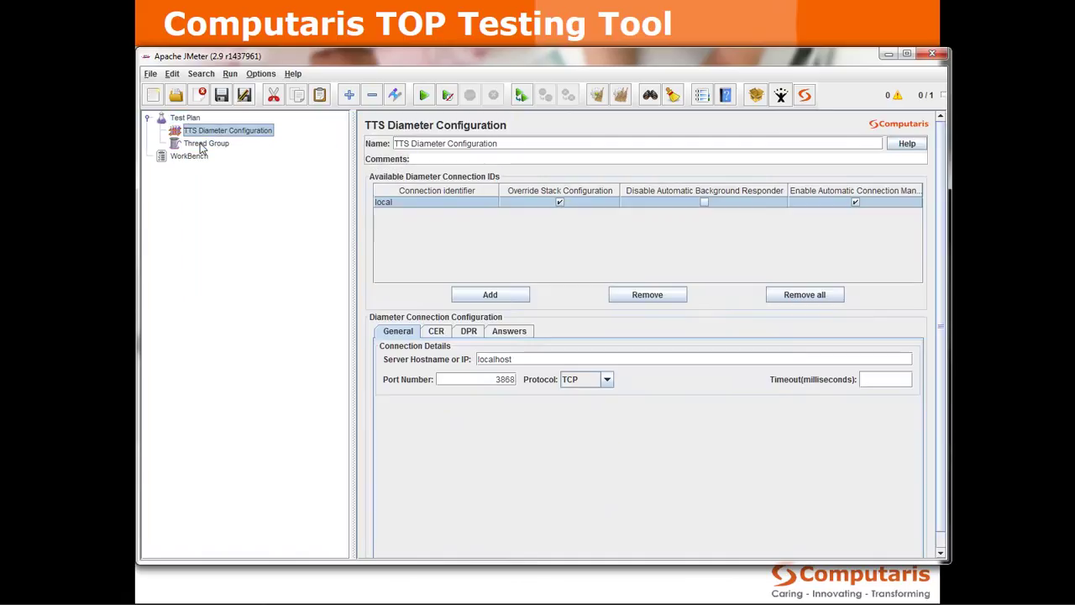
{"action": "left_click", "coordinate": [205, 143]}
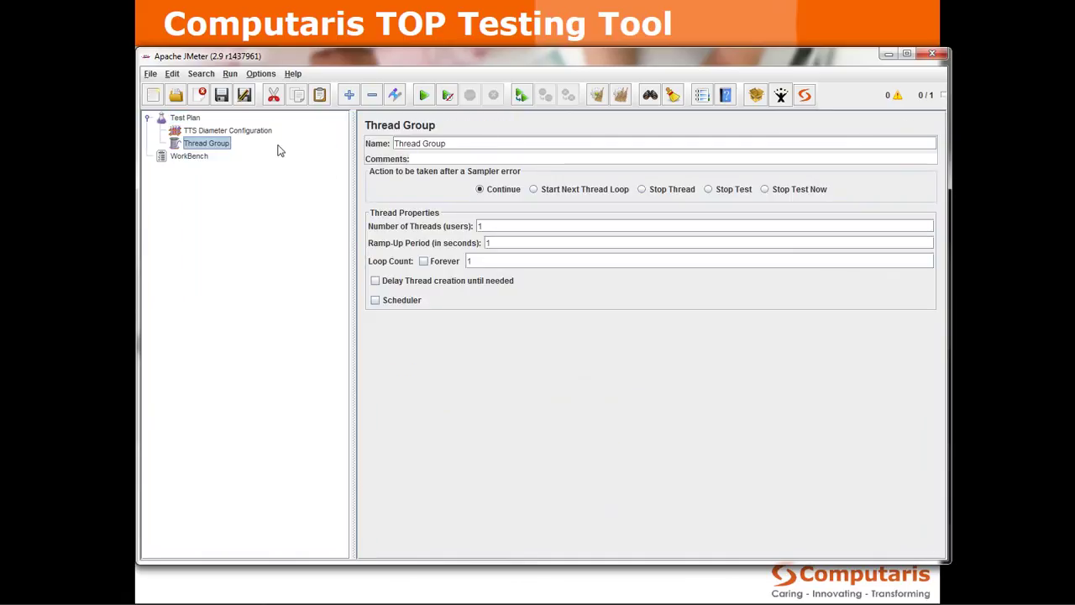
{"action": "left_click", "coordinate": [210, 131]}
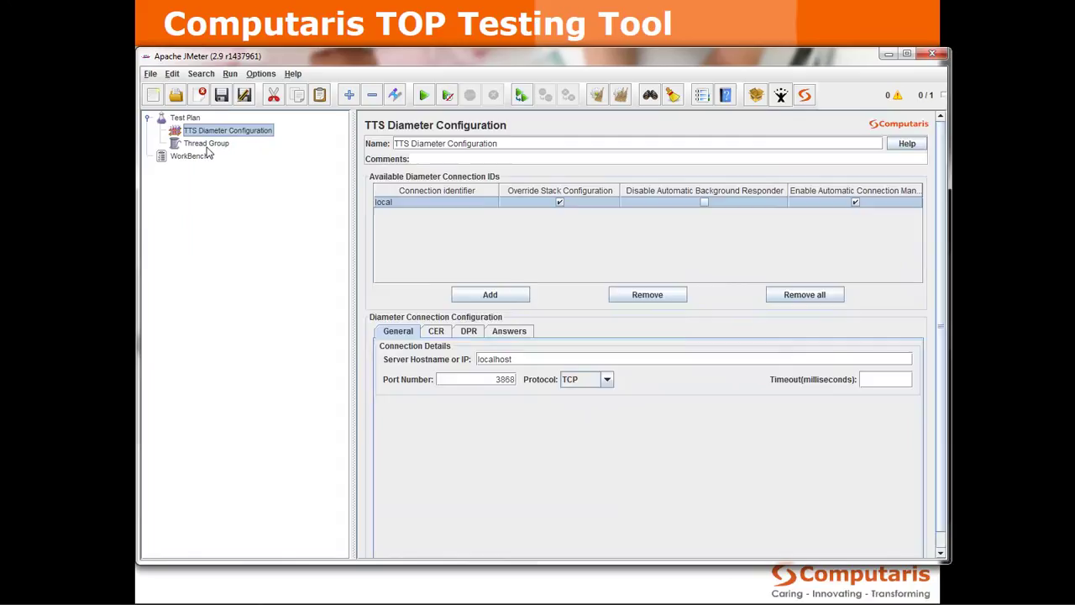
{"action": "left_click", "coordinate": [205, 143]}
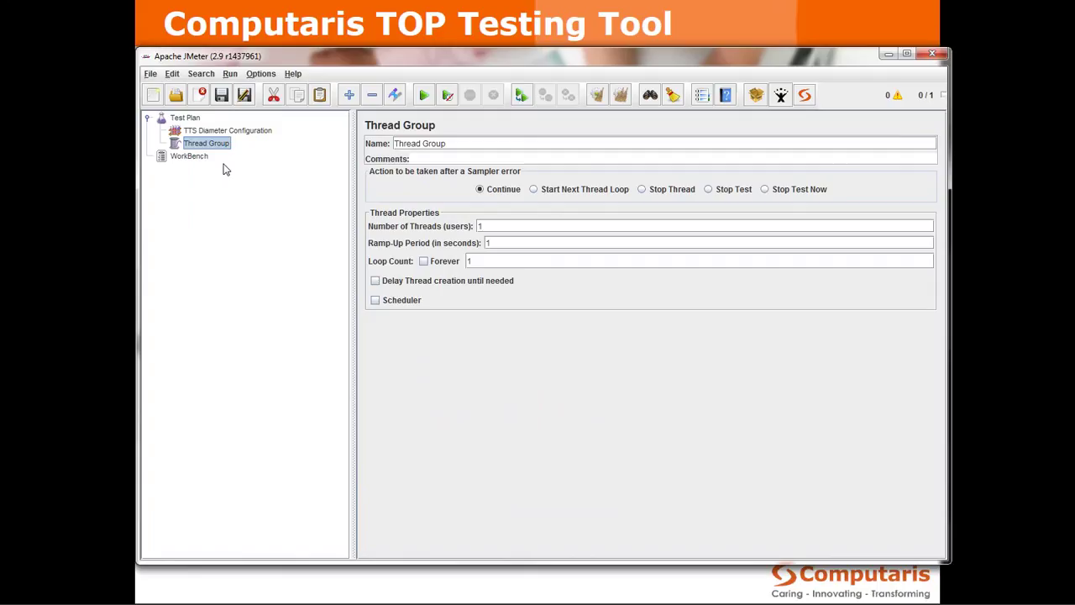
{"action": "left_click", "coordinate": [505, 225]}
{"action": "double_click", "coordinate": [505, 226]}
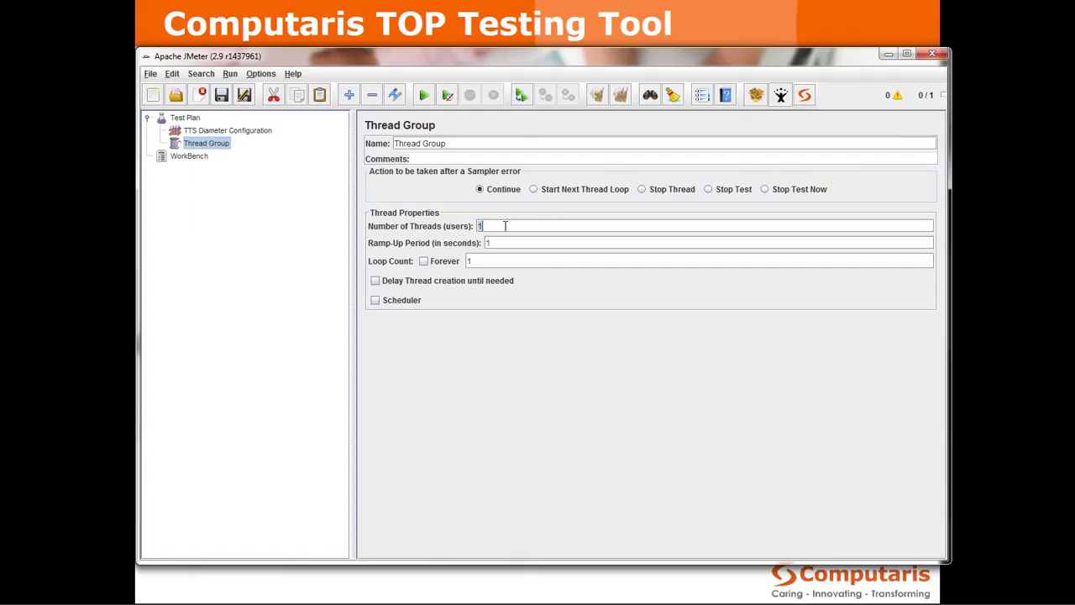
{"action": "left_click", "coordinate": [471, 261]}
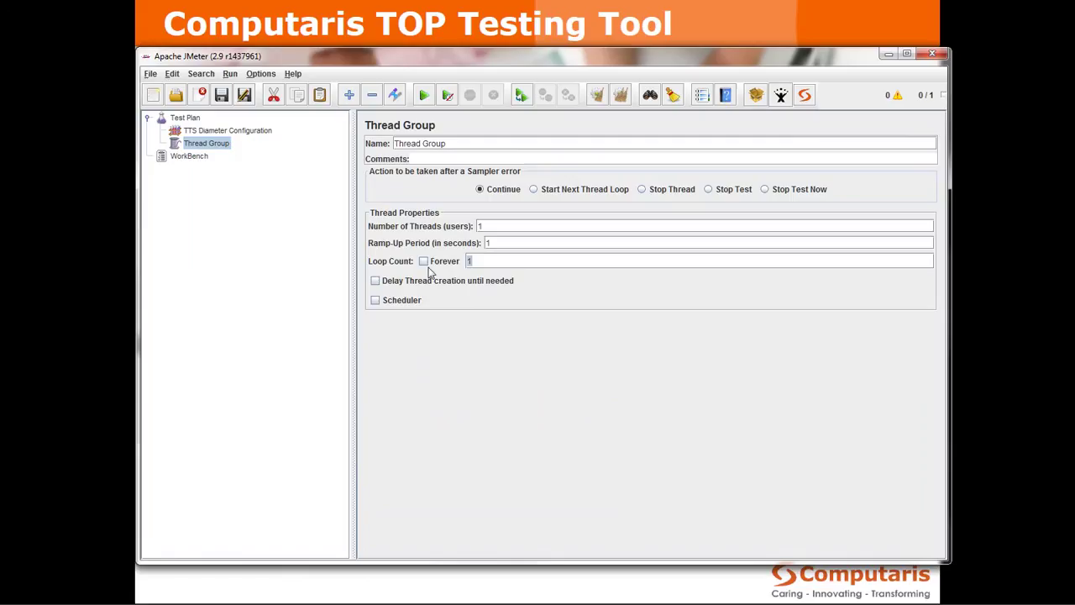
{"action": "double_click", "coordinate": [472, 261]}
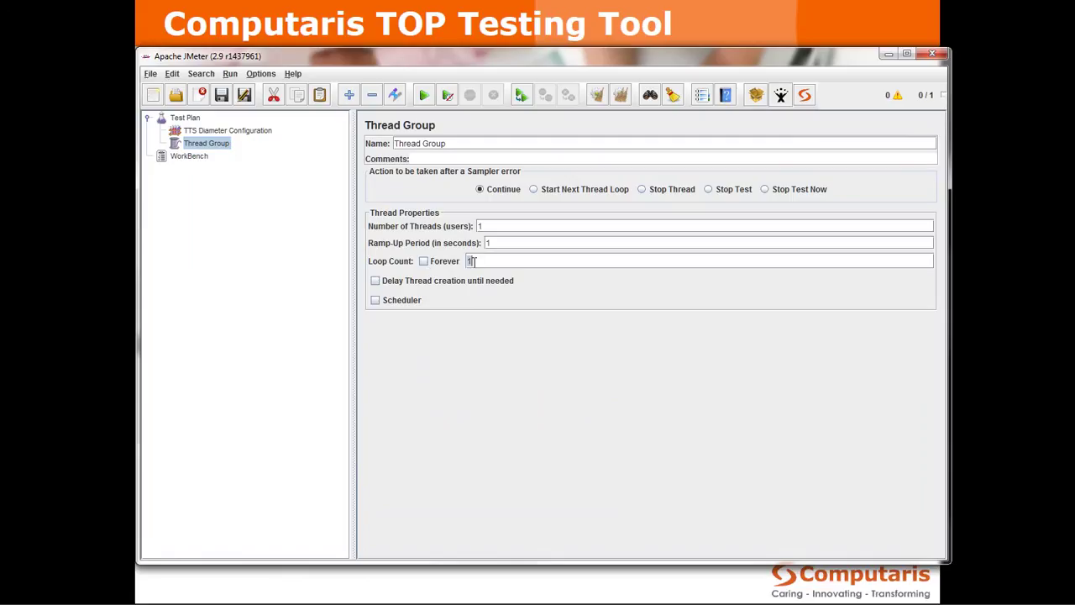
Add a TTS Diameter Sampler to the Thread Group
{"action": "right_click", "coordinate": [208, 147]}
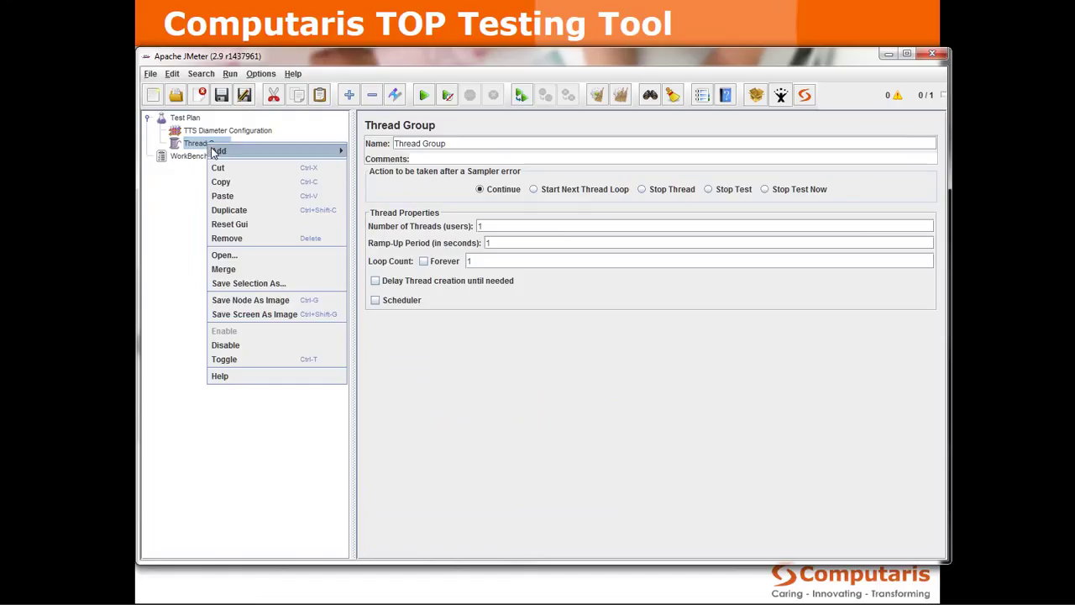
{"action": "mouse_move", "coordinate": [220, 151]}
{"action": "mouse_move", "coordinate": [377, 210]}
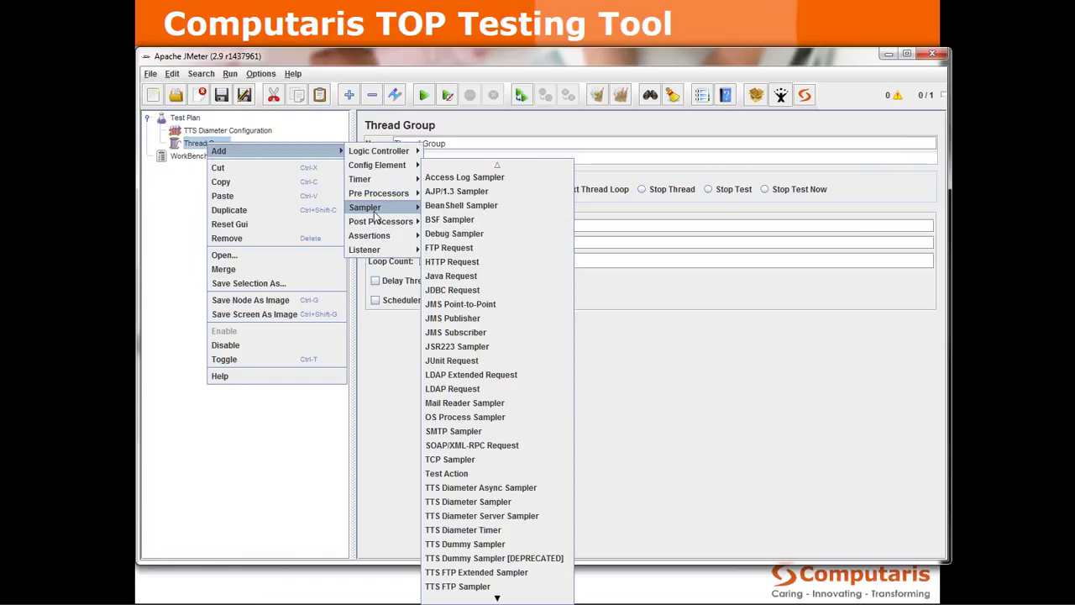
{"action": "left_click", "coordinate": [506, 502]}
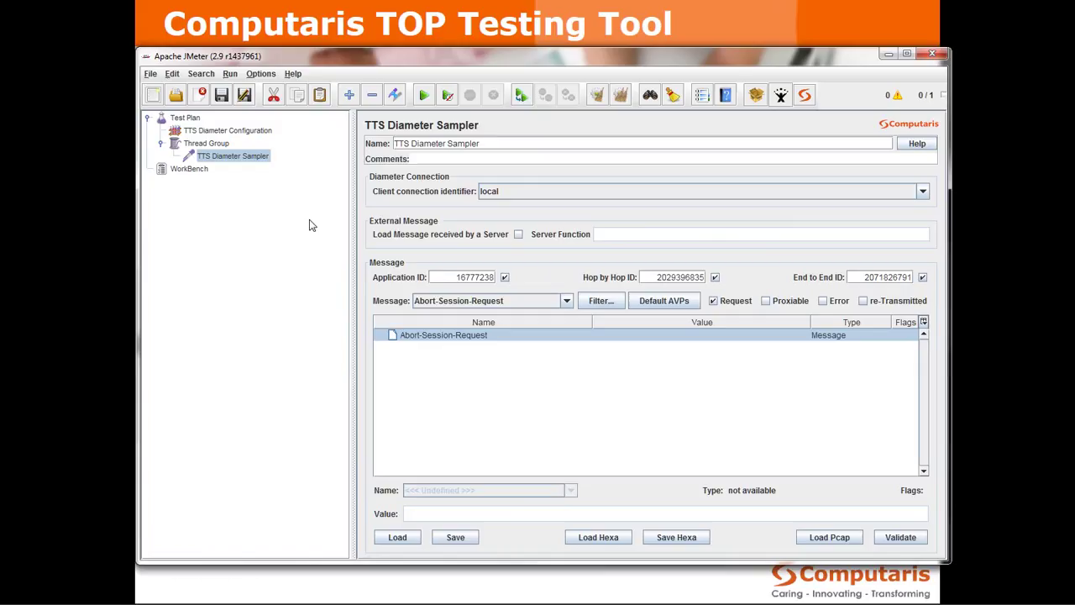
Check the connection ID in the Diameter configuration and select local as the sampler's client connection identifier
{"action": "left_click", "coordinate": [512, 192]}
{"action": "left_click", "coordinate": [526, 195]}
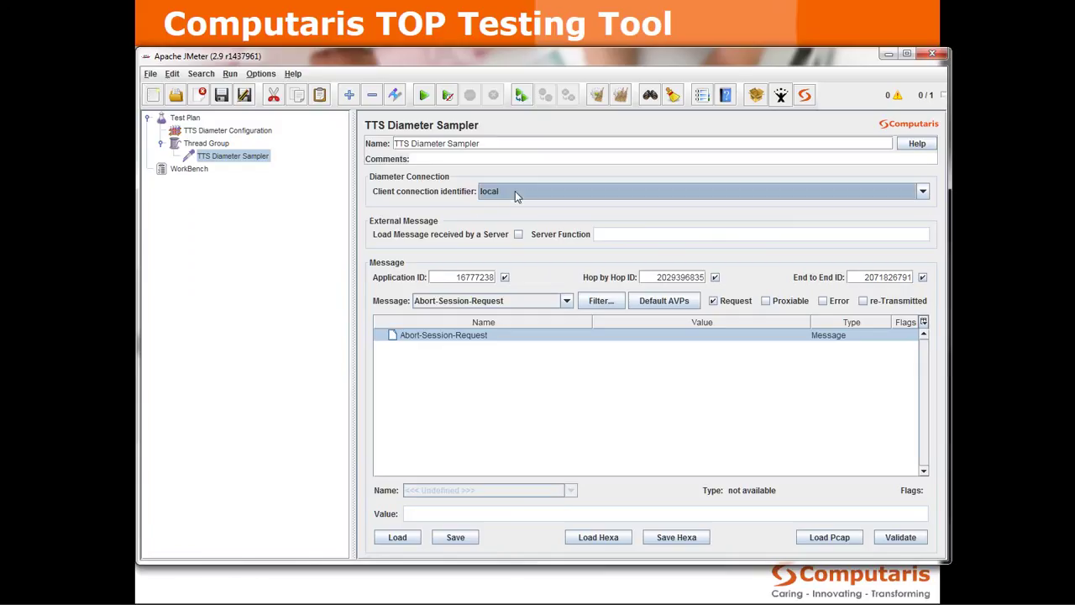
{"action": "left_click", "coordinate": [238, 132]}
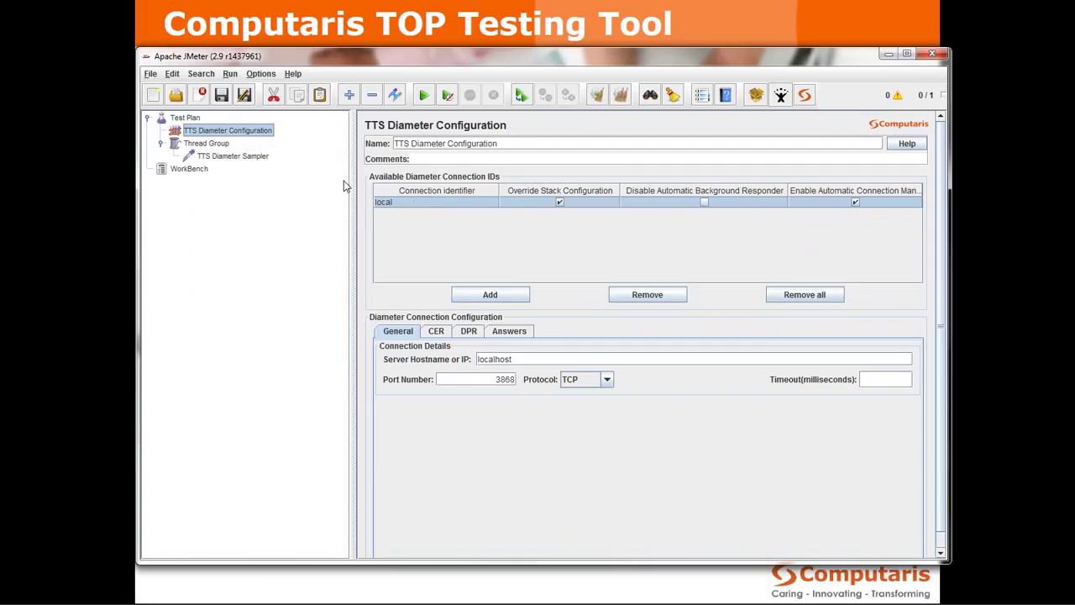
{"action": "left_click", "coordinate": [251, 157]}
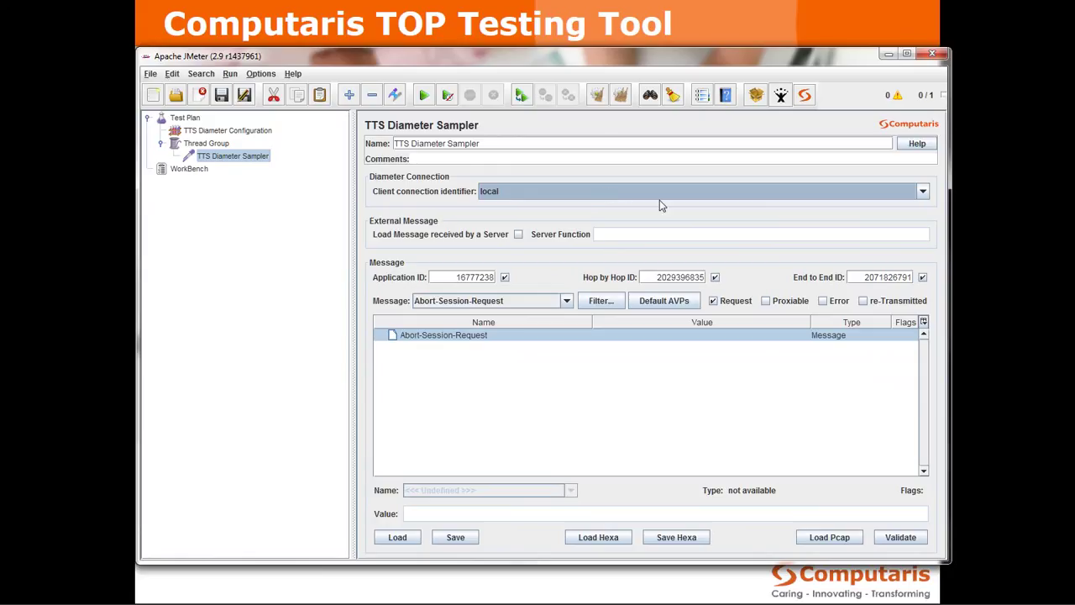
{"action": "left_click", "coordinate": [512, 194]}
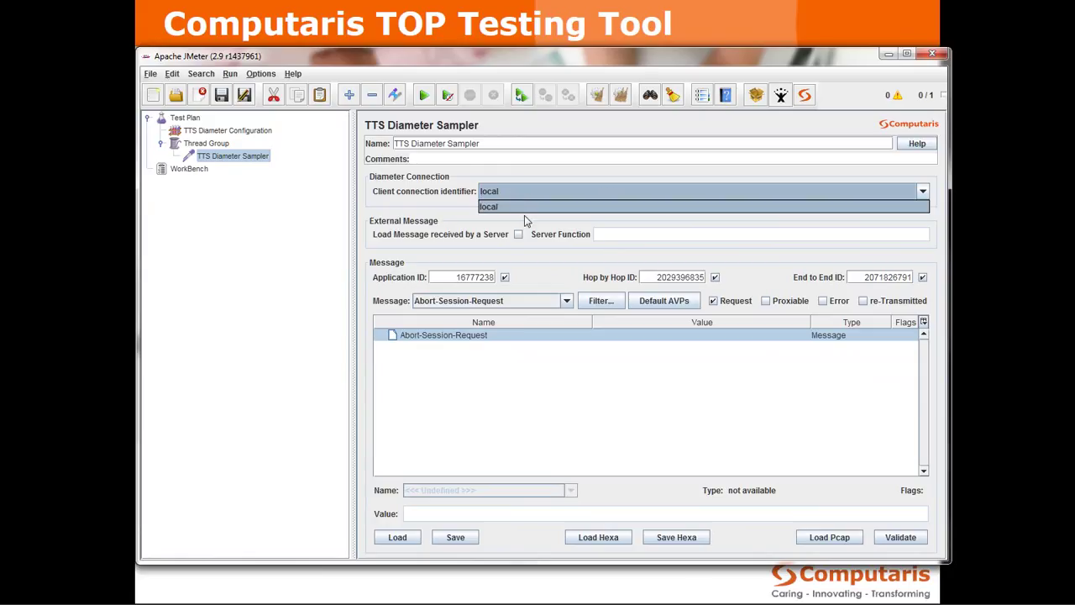
{"action": "left_click", "coordinate": [515, 205]}
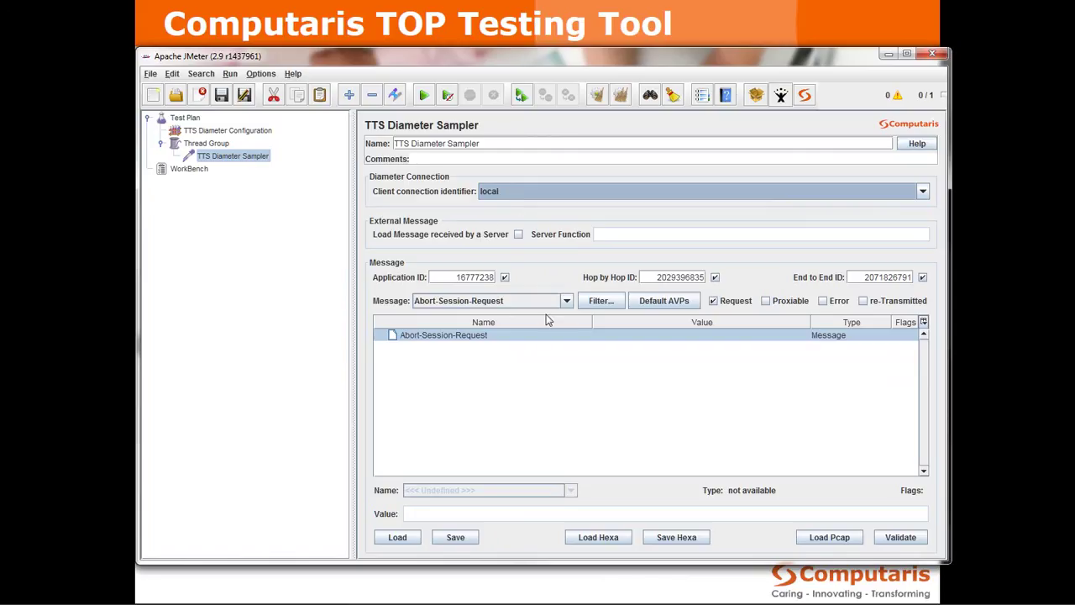
Set the sampler's Diameter message to Credit-Control-Request
{"action": "left_click", "coordinate": [567, 301]}
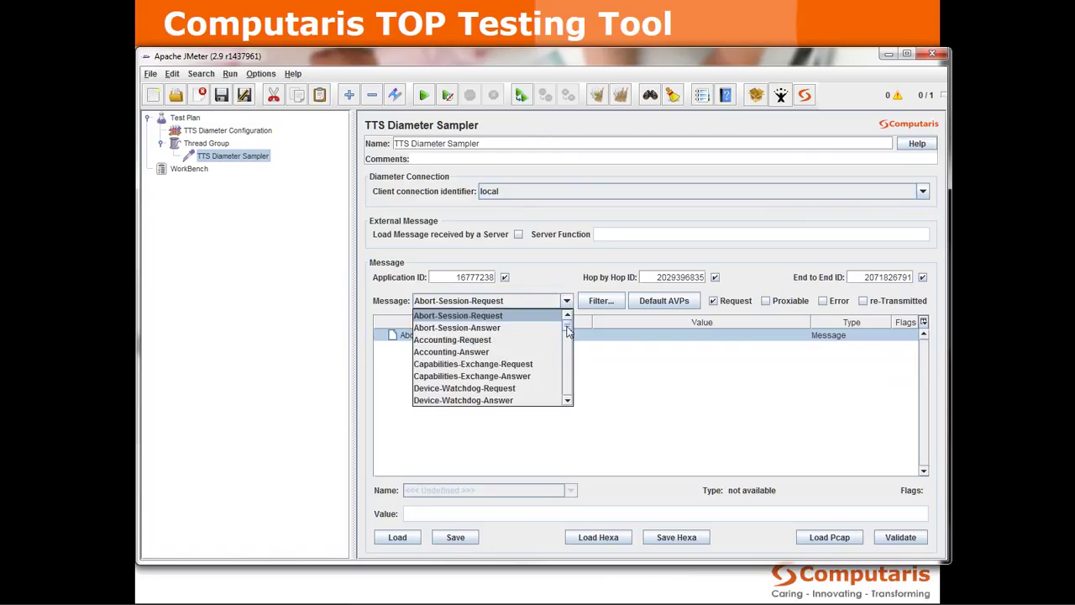
{"action": "scroll", "coordinate": [561, 336], "scroll_direction": "down", "scroll_amount": 3}
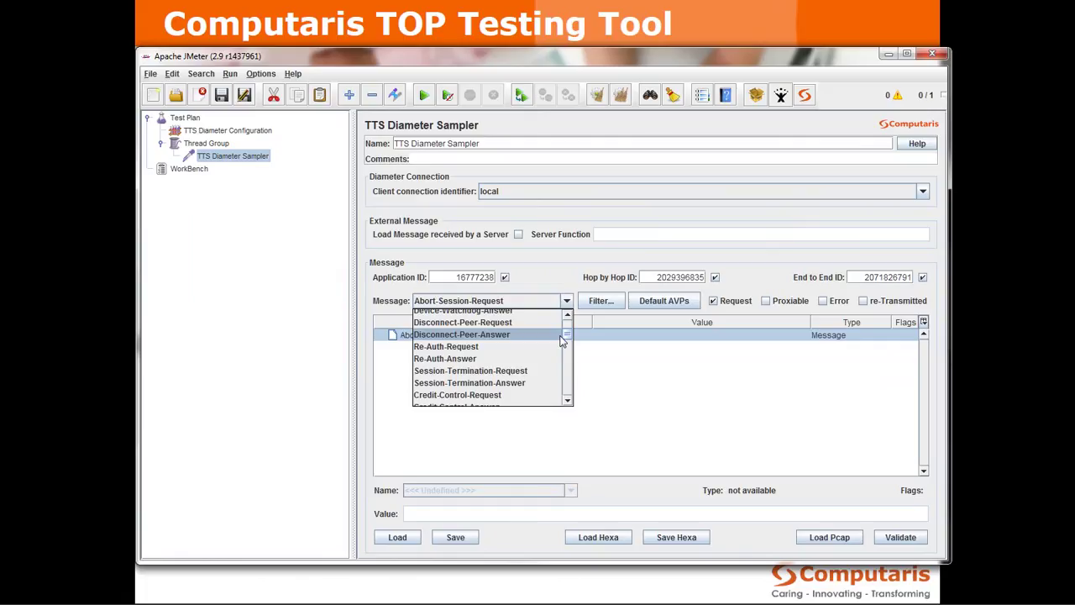
{"action": "key", "text": "c"}
{"action": "key", "text": "Down"}
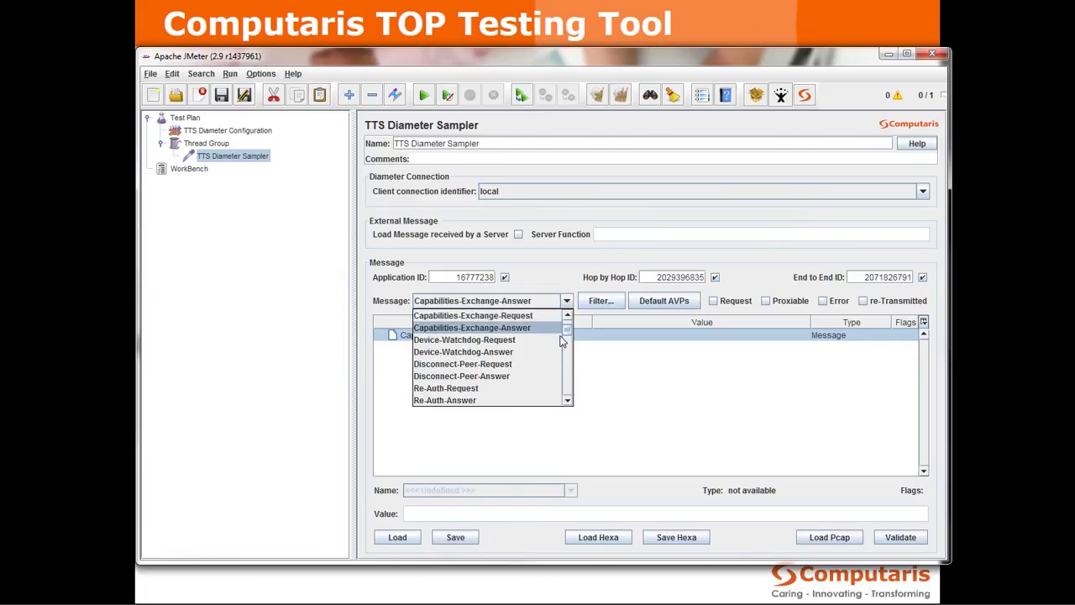
{"action": "key", "text": "c"}
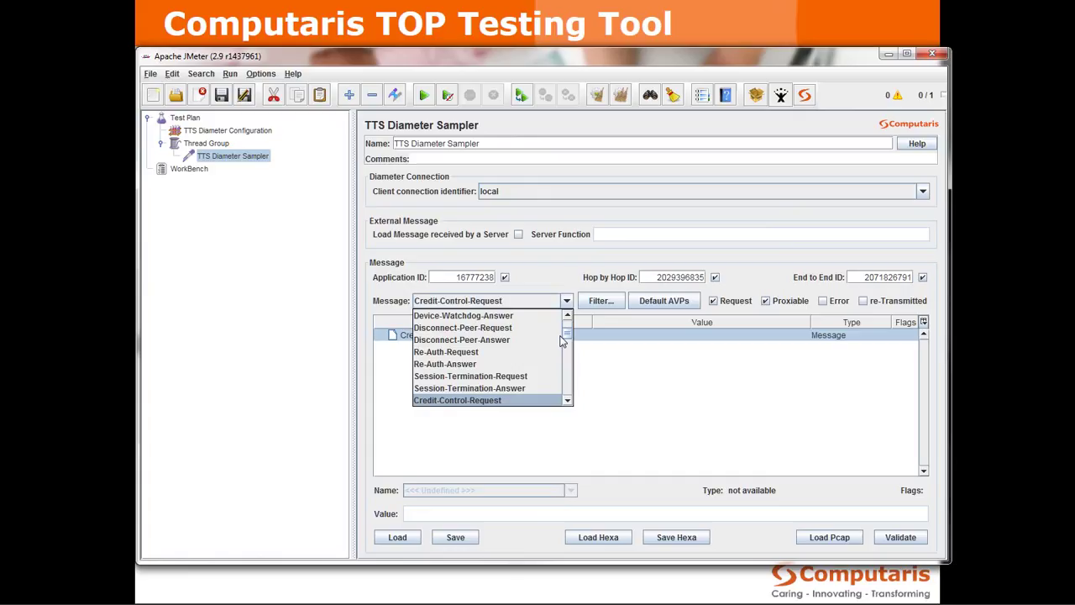
{"action": "key", "text": "Return"}
{"action": "left_click", "coordinate": [555, 339]}
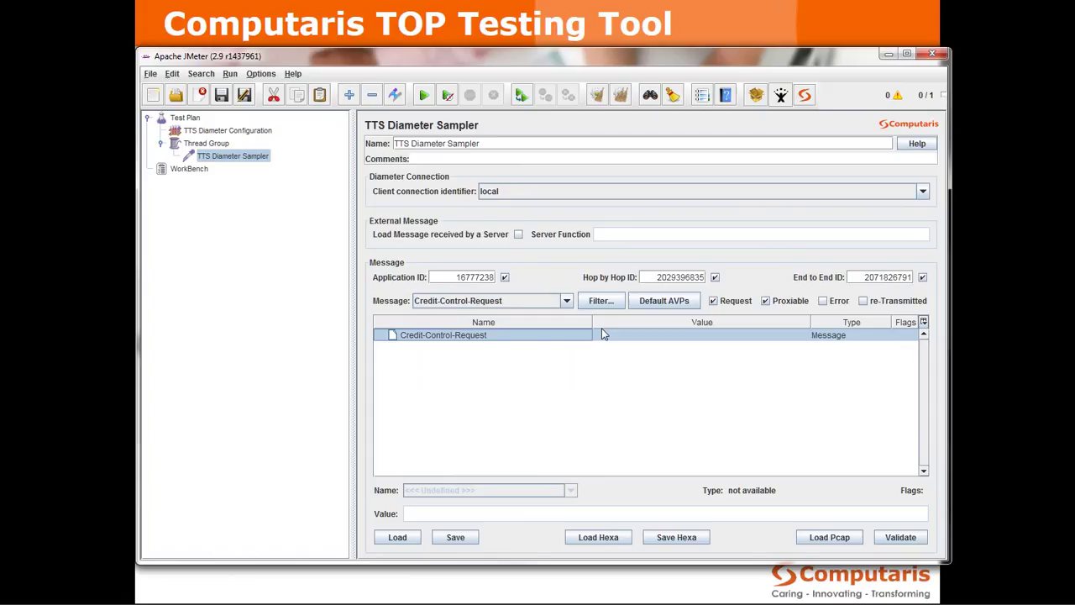
Populate the Credit-Control-Request with its default AVPs and look through the AVP list down to Route-Record
{"action": "left_click", "coordinate": [663, 302]}
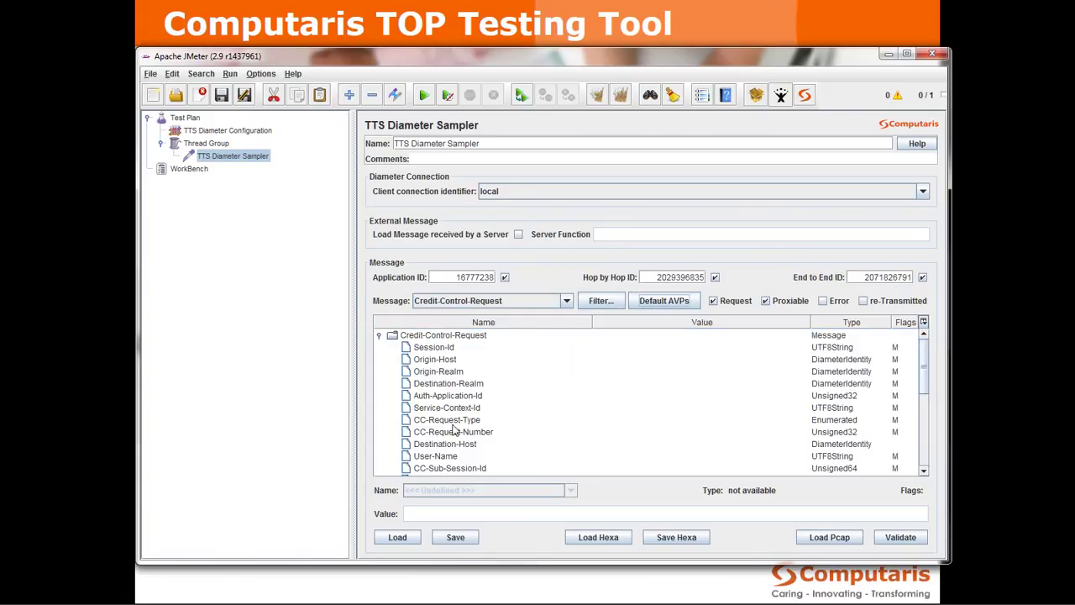
{"action": "scroll", "coordinate": [564, 365], "scroll_direction": "down", "scroll_amount": 5}
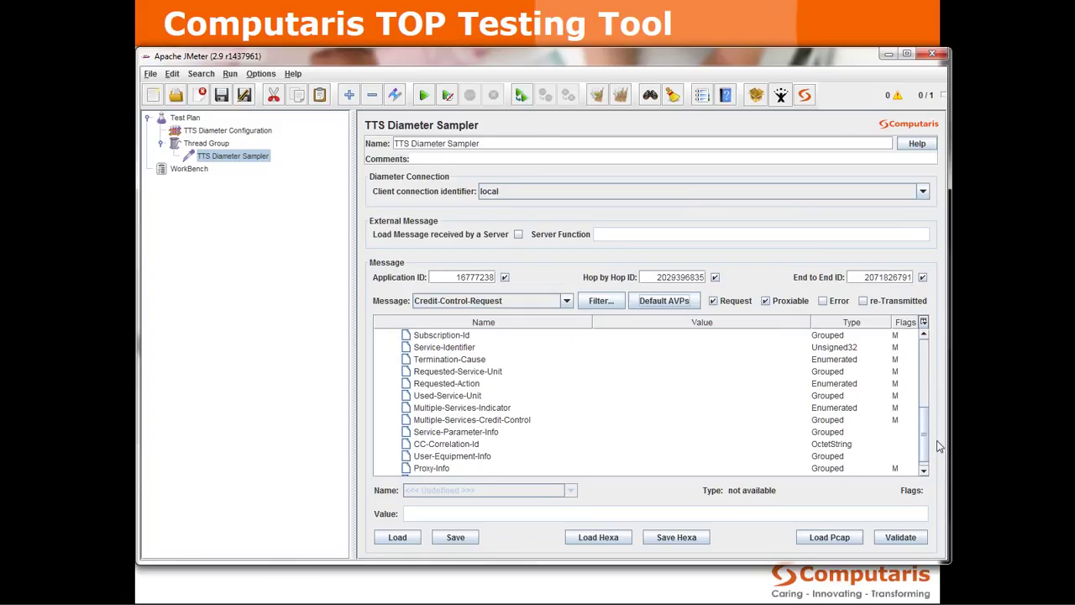
{"action": "left_click_drag", "start_coordinate": [921, 428], "coordinate": [935, 468]}
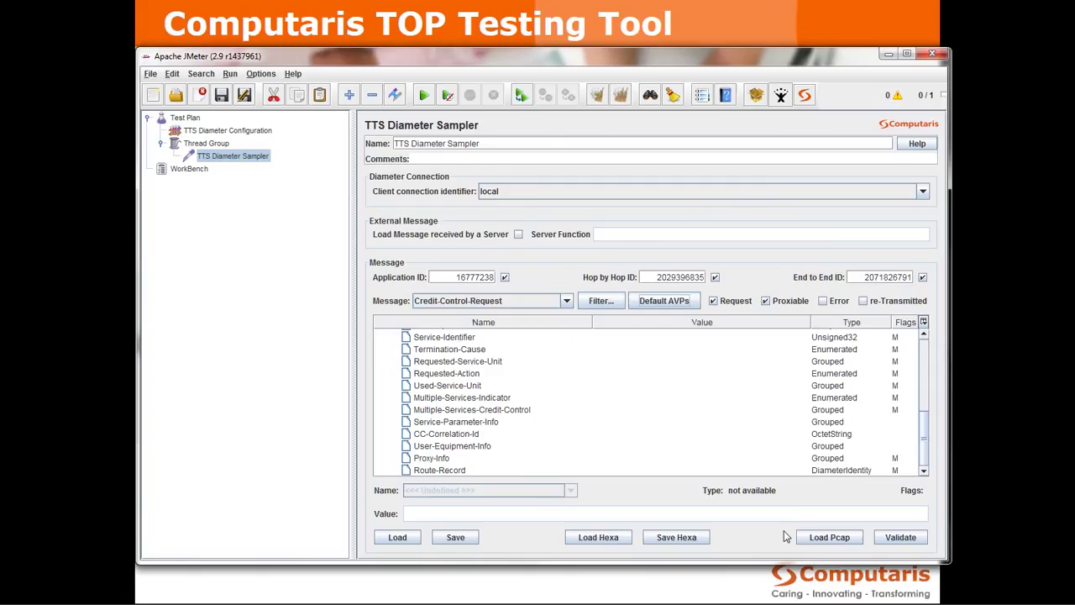
Load the capture file Gx-Gy-RAR-single-channel-dmp_diameter.pcap into the sampler's Pcap parser
{"action": "left_click", "coordinate": [819, 540]}
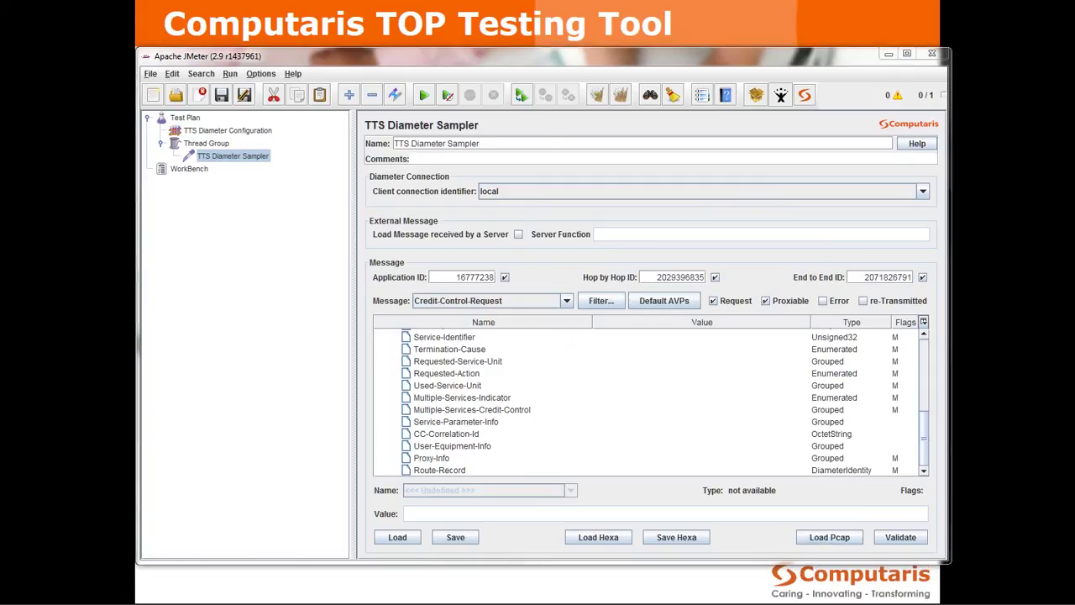
{"action": "left_click_drag", "start_coordinate": [947, 179], "coordinate": [85, 133]}
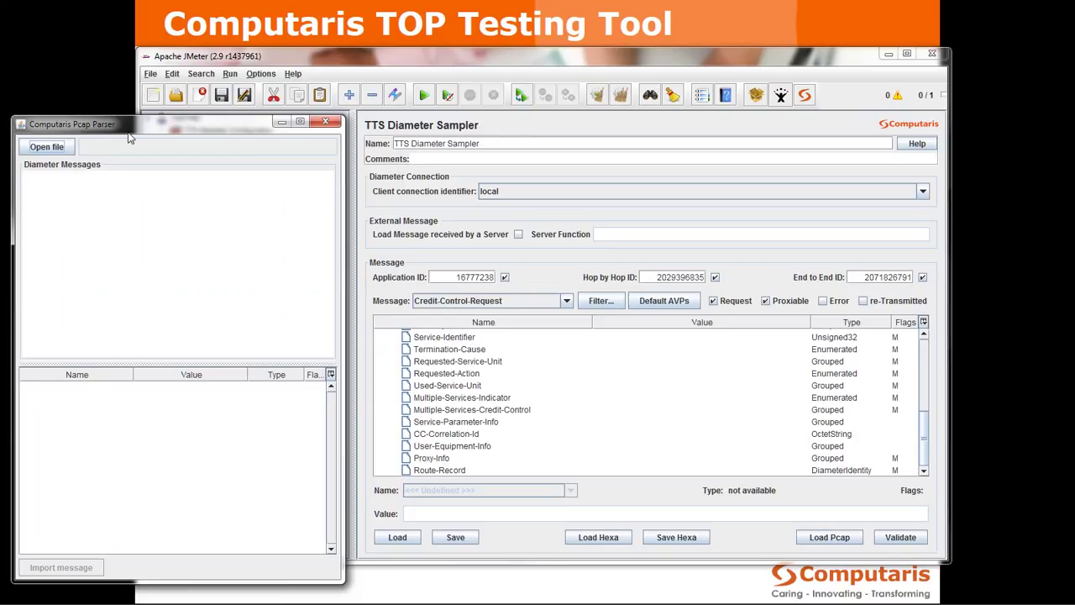
{"action": "left_click", "coordinate": [61, 149]}
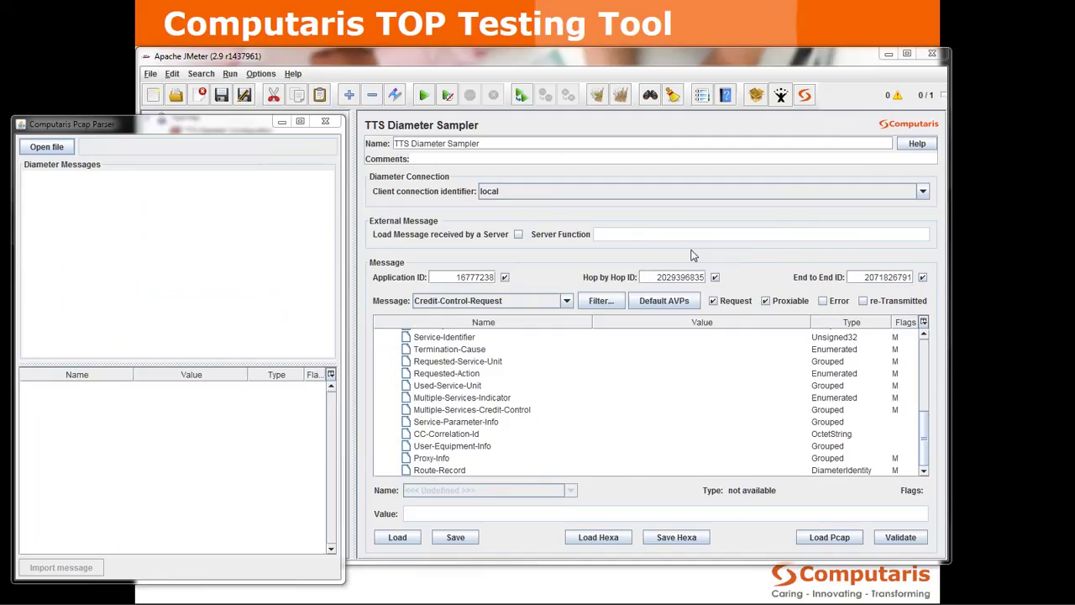
{"action": "left_click_drag", "start_coordinate": [122, 212], "coordinate": [189, 213]}
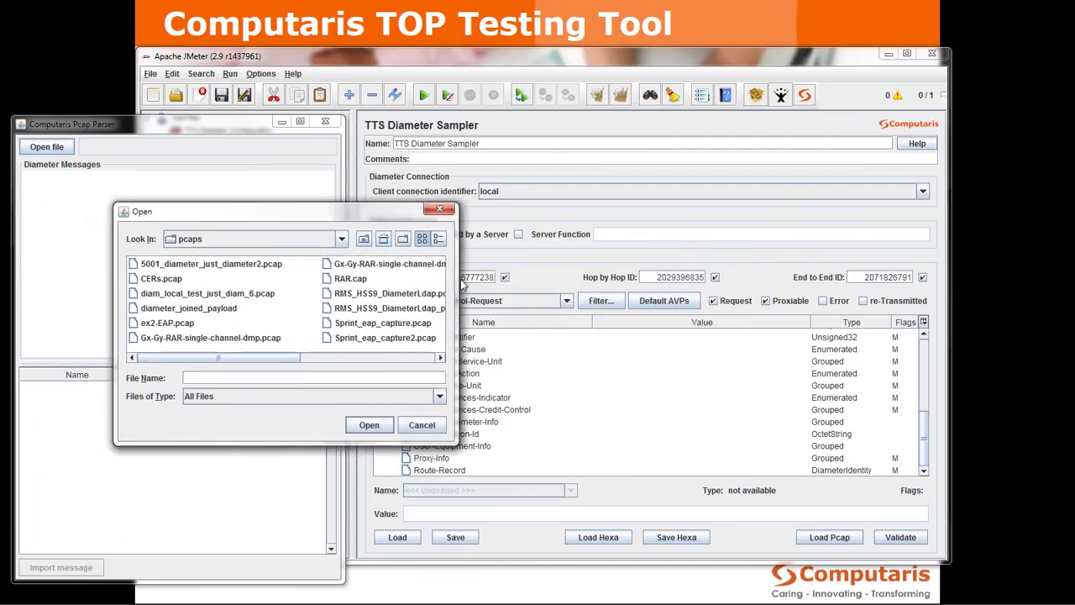
{"action": "left_click_drag", "start_coordinate": [455, 279], "coordinate": [680, 286]}
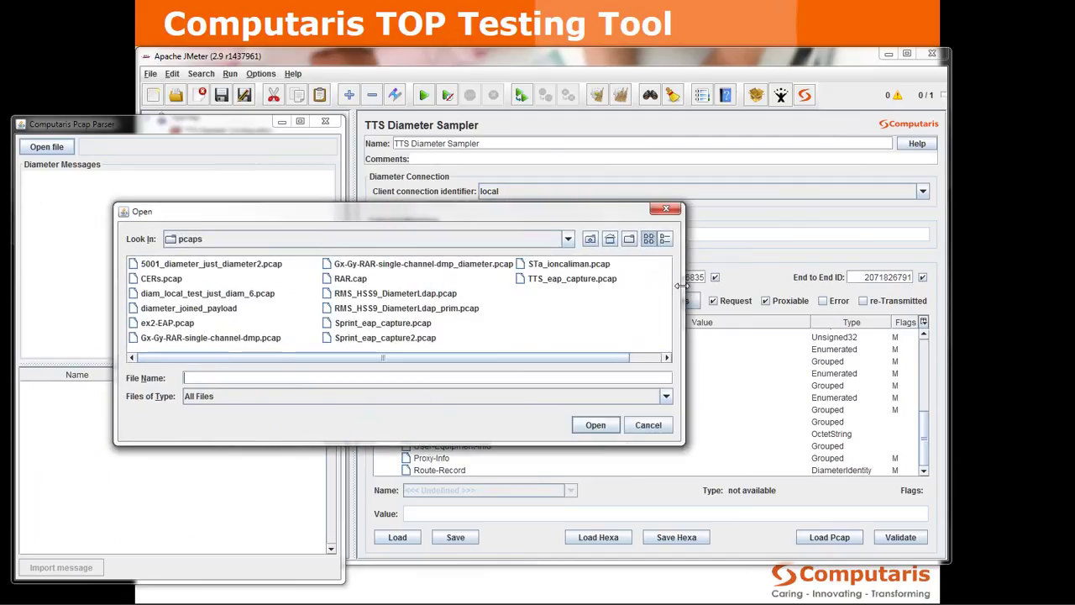
{"action": "left_click", "coordinate": [446, 266]}
{"action": "double_click", "coordinate": [445, 265]}
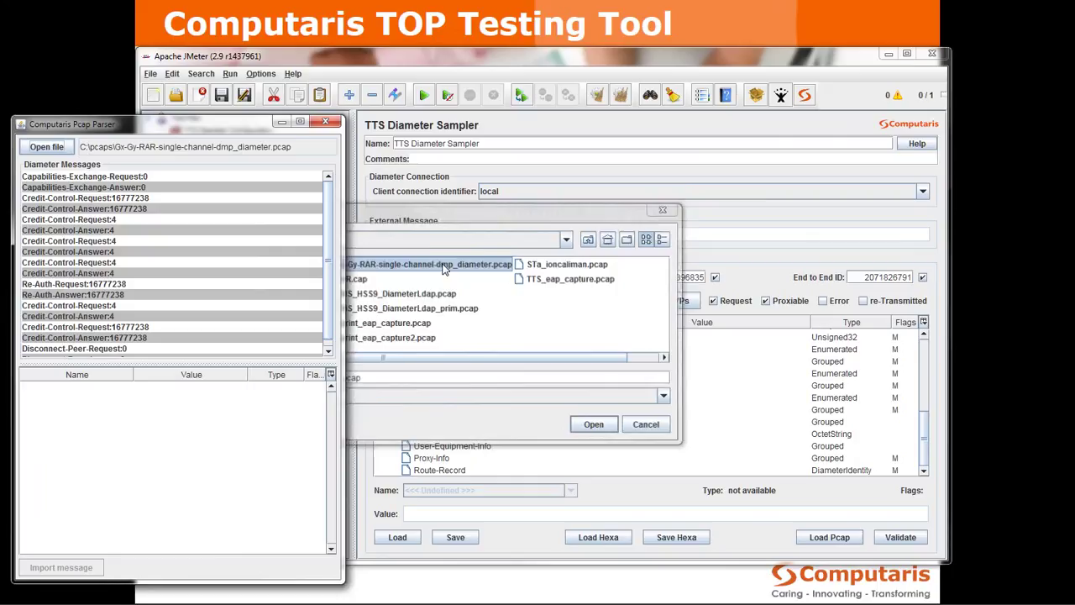
Import the capture's first Credit-Control-Request:16777238 message into the sampler and close the Pcap parser
{"action": "left_click", "coordinate": [201, 198]}
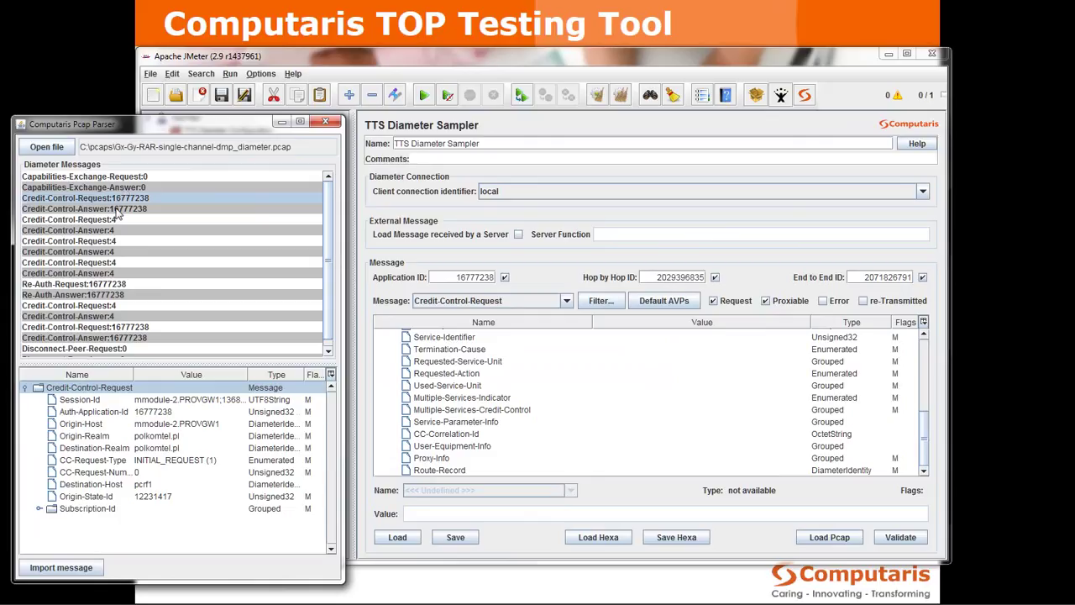
{"action": "left_click", "coordinate": [117, 210]}
{"action": "left_click", "coordinate": [111, 203]}
{"action": "left_click", "coordinate": [61, 567]}
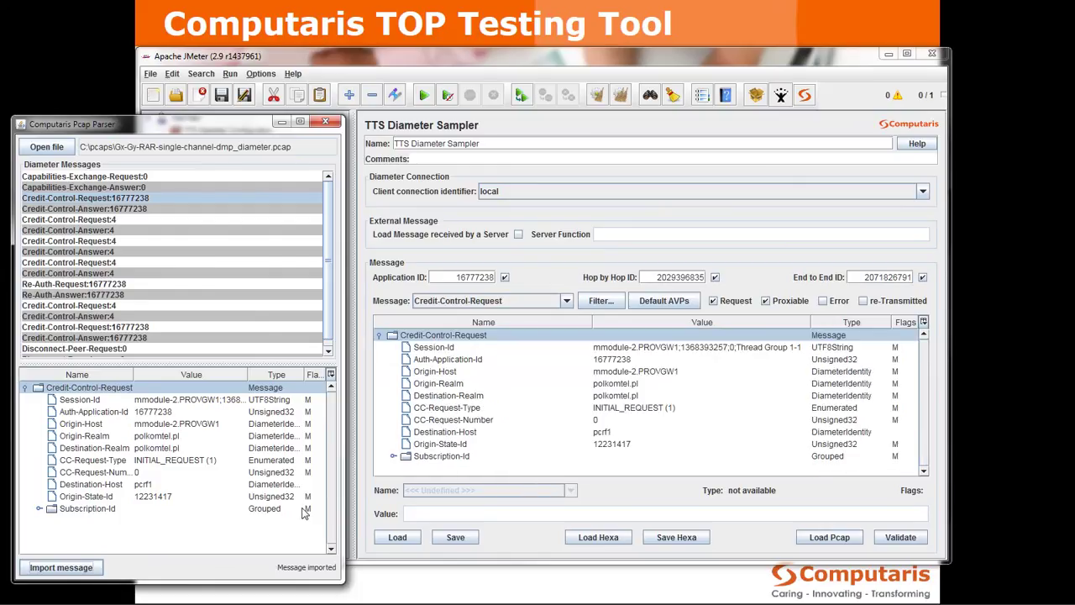
{"action": "left_click", "coordinate": [325, 122]}
Review the settings of the Thread Group, Test Plan, TTS Diameter Configuration and TTS Diameter Sampler
{"action": "left_click", "coordinate": [212, 144]}
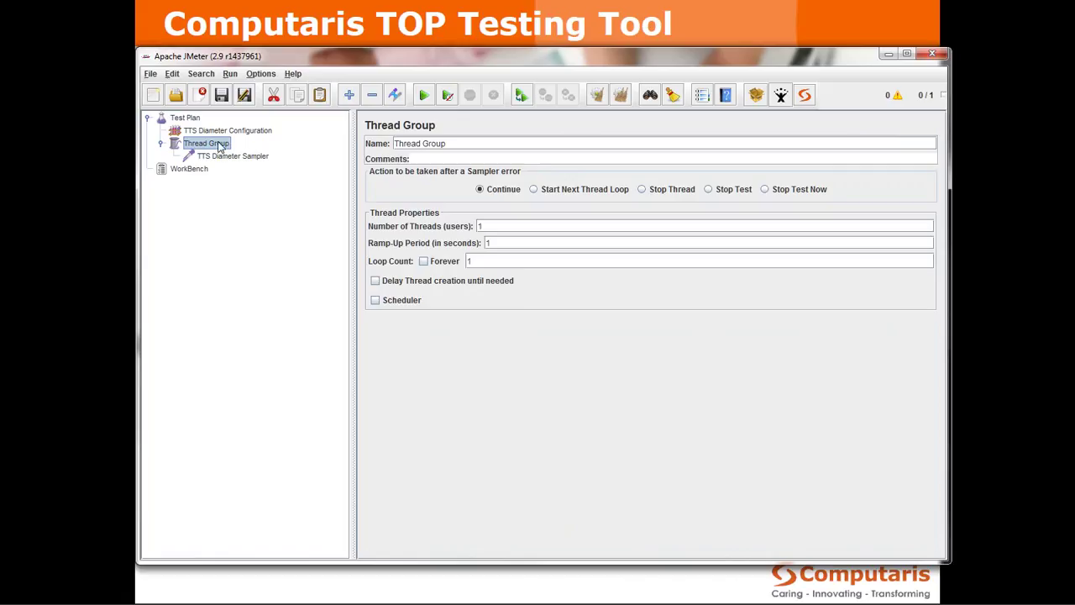
{"action": "left_click", "coordinate": [220, 131]}
{"action": "left_click", "coordinate": [188, 120]}
{"action": "left_click", "coordinate": [200, 144]}
{"action": "left_click", "coordinate": [216, 130]}
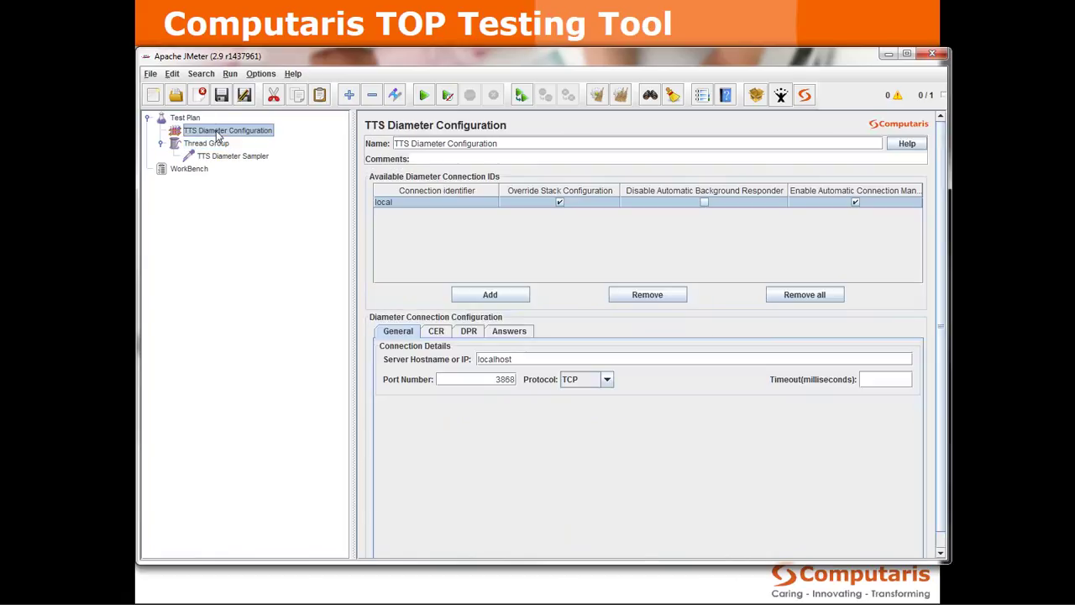
{"action": "left_click", "coordinate": [231, 158]}
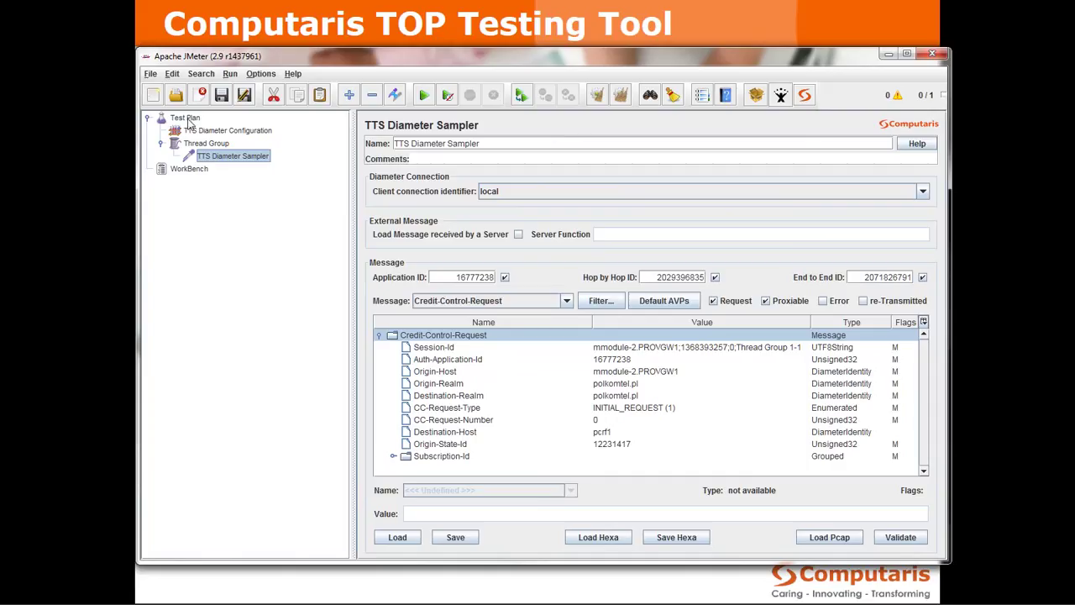
Add a TTS Diameter Messages listener to the Test Plan
{"action": "left_click", "coordinate": [186, 118]}
{"action": "right_click", "coordinate": [187, 120]}
{"action": "mouse_move", "coordinate": [256, 130]}
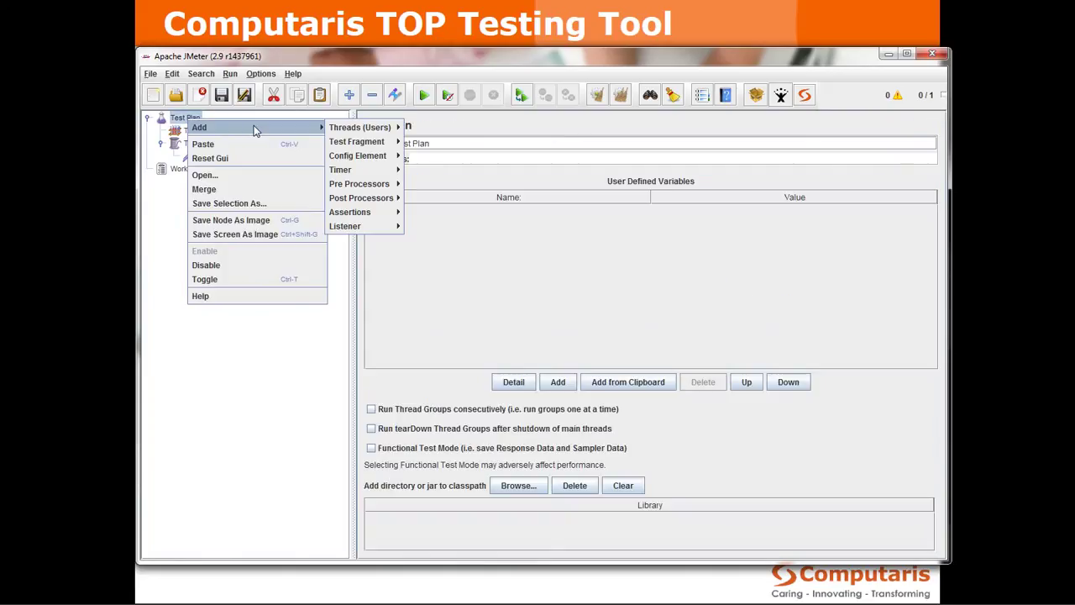
{"action": "mouse_move", "coordinate": [361, 226]}
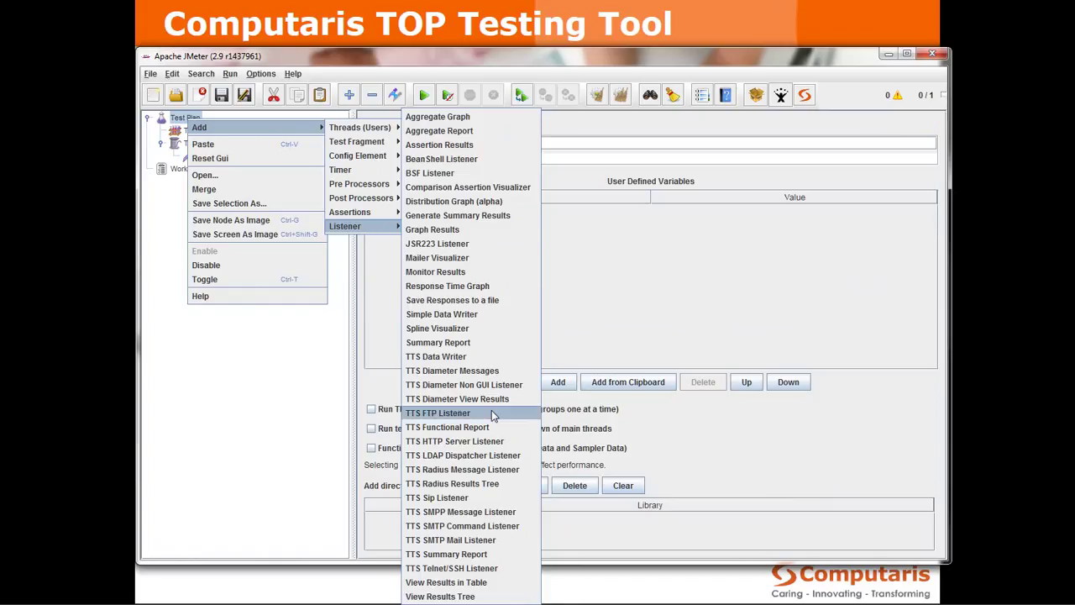
{"action": "left_click", "coordinate": [484, 380]}
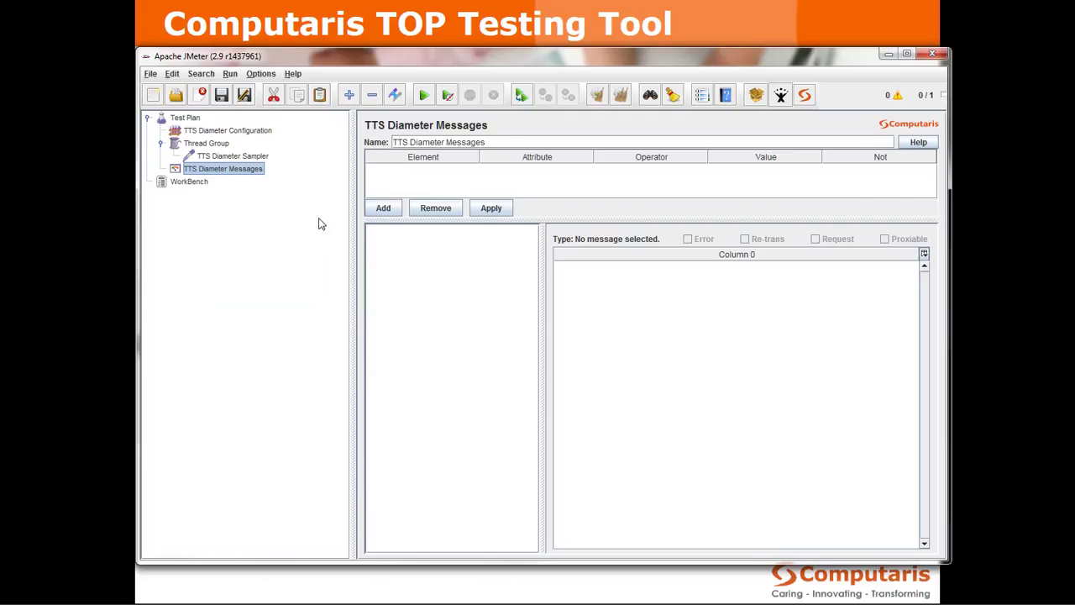
Run the test plan without saving it and shrink the JMeter window slightly
{"action": "left_click", "coordinate": [425, 98]}
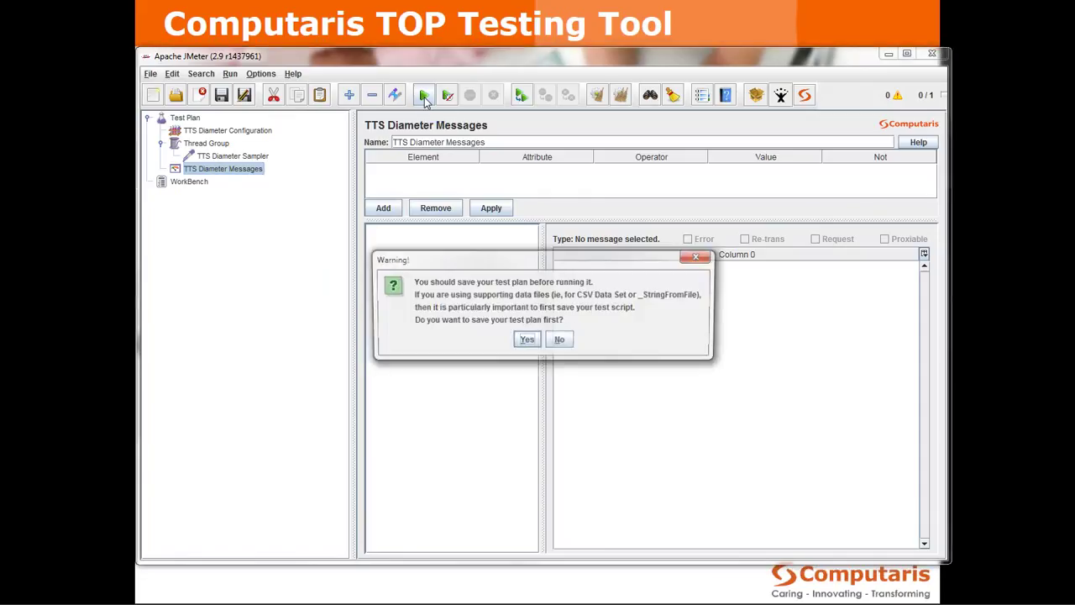
{"action": "left_click", "coordinate": [560, 341]}
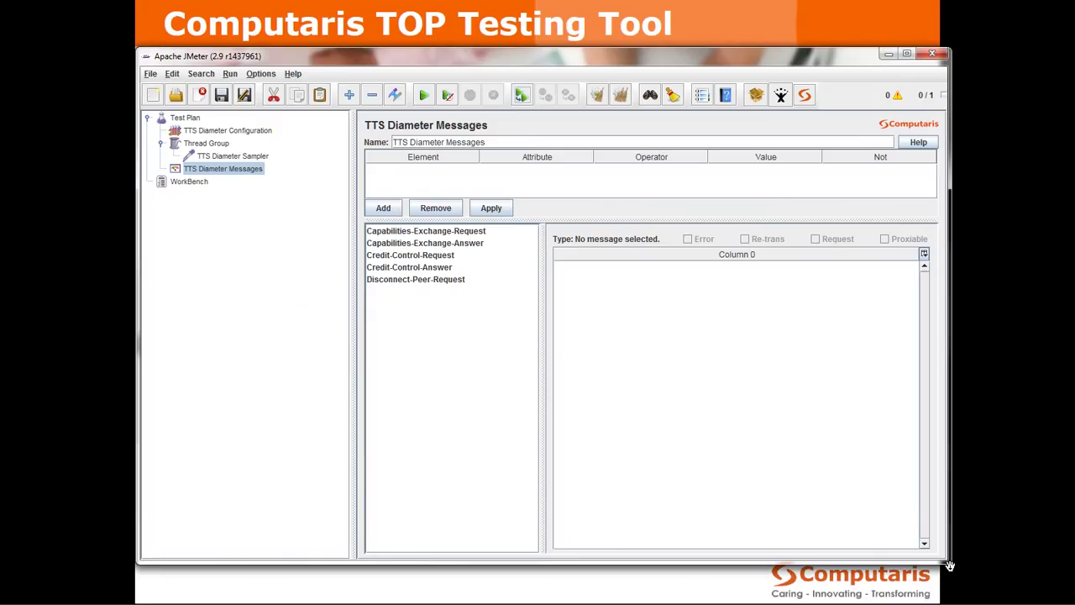
{"action": "left_click_drag", "start_coordinate": [947, 566], "coordinate": [864, 532]}
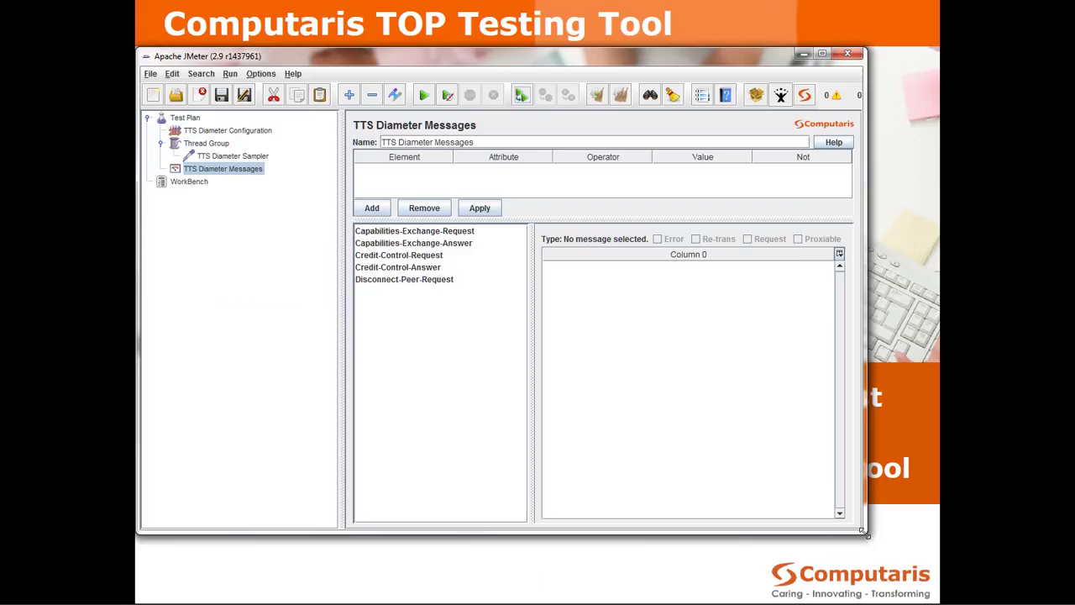
Compare the AVPs of the exchanged Capabilities-Exchange-Request and Capabilities-Exchange-Answer in the listener
{"action": "left_click", "coordinate": [443, 232]}
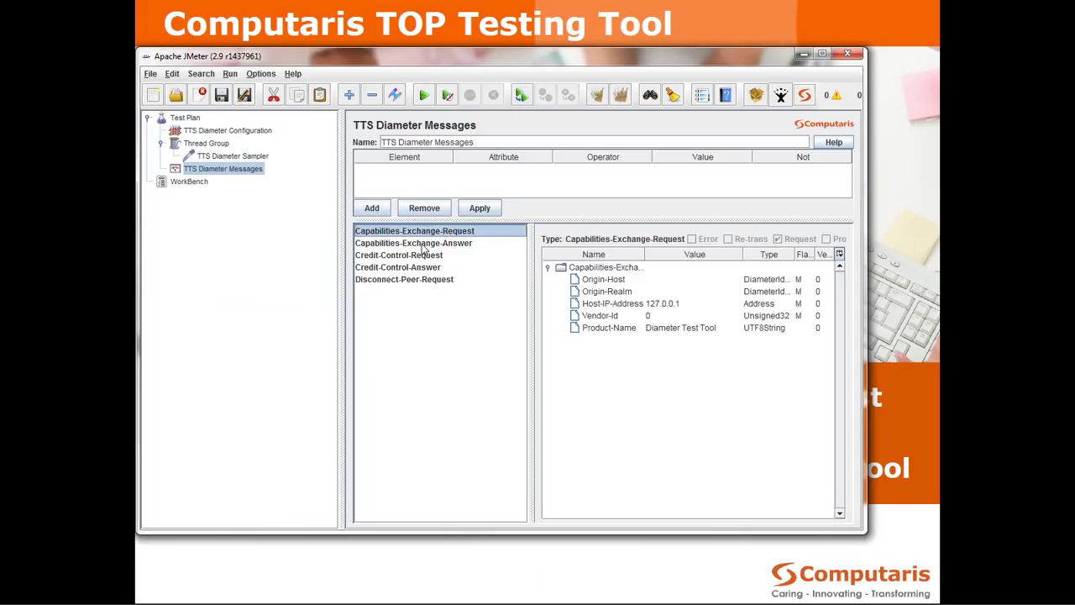
{"action": "left_click", "coordinate": [458, 243]}
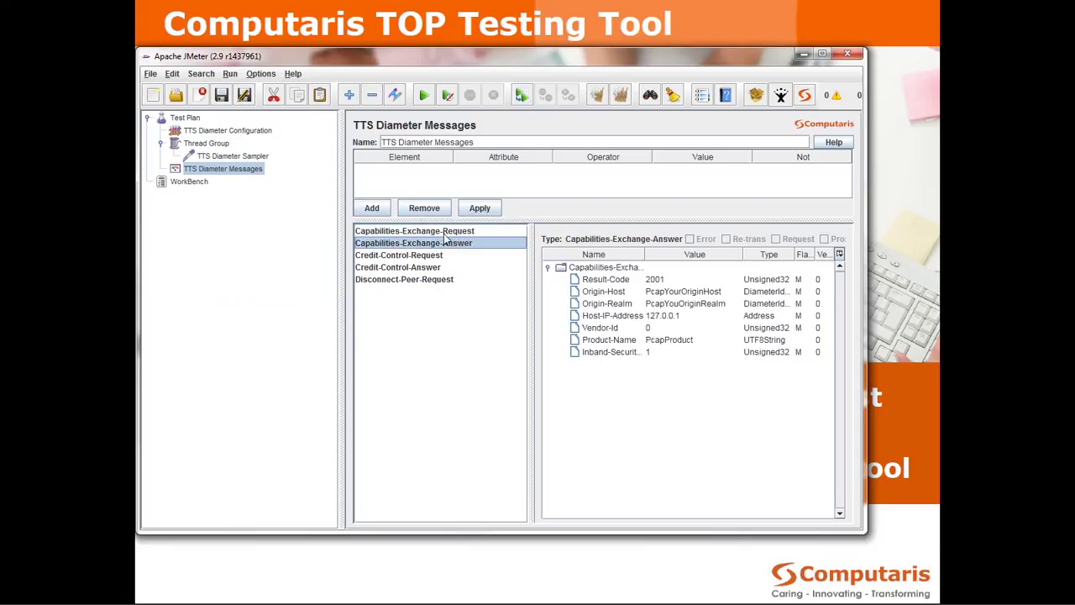
{"action": "left_click", "coordinate": [445, 234]}
{"action": "left_click", "coordinate": [449, 243]}
{"action": "left_click", "coordinate": [445, 233]}
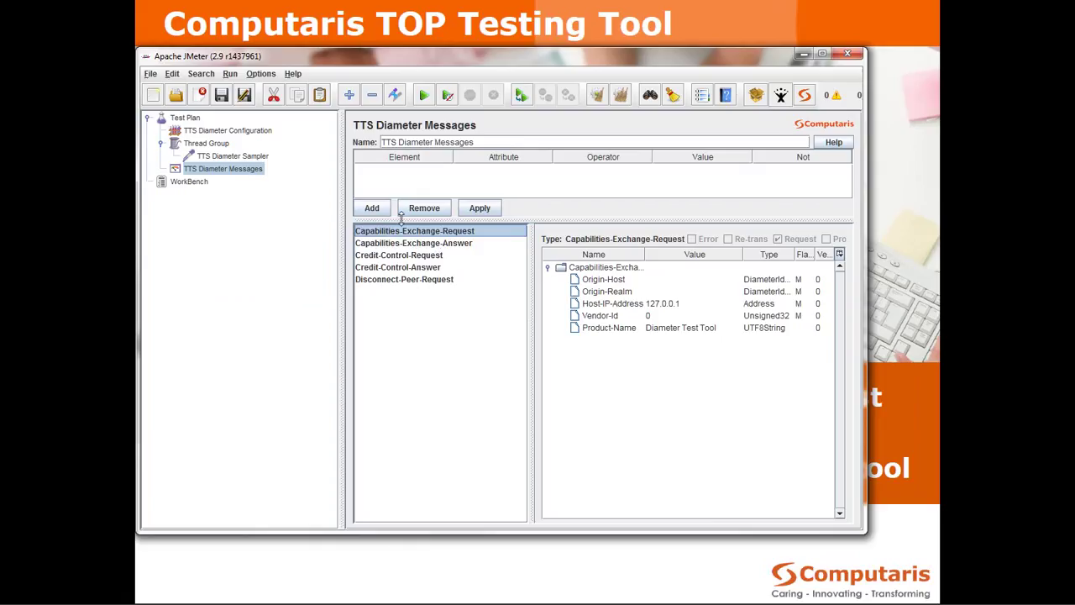
Examine the CER, DPR and Answers definitions of the local connection in the TTS Diameter Configuration
{"action": "left_click", "coordinate": [202, 132]}
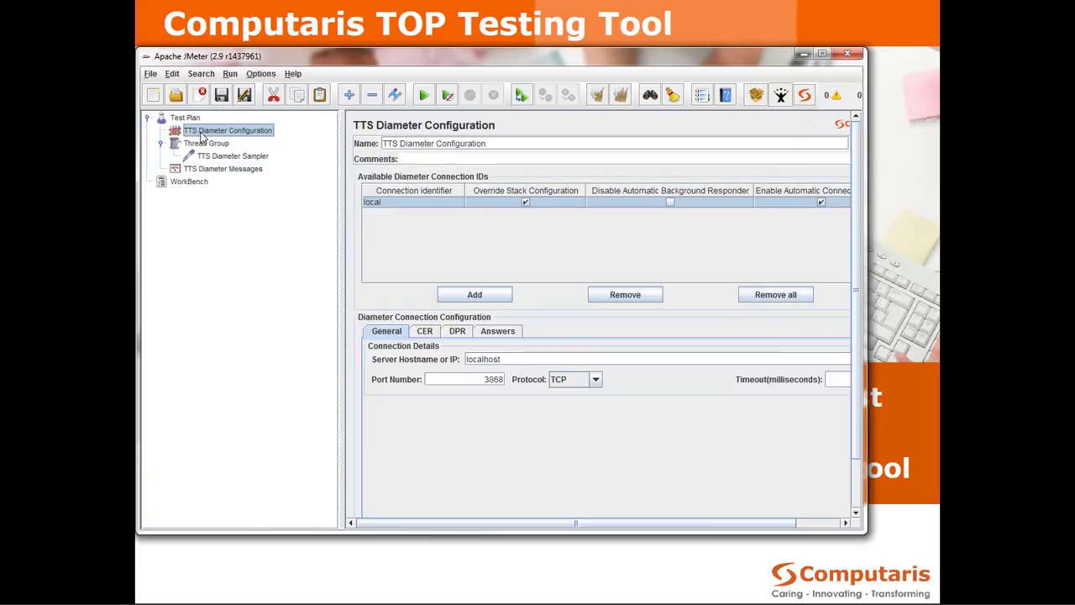
{"action": "left_click", "coordinate": [249, 157]}
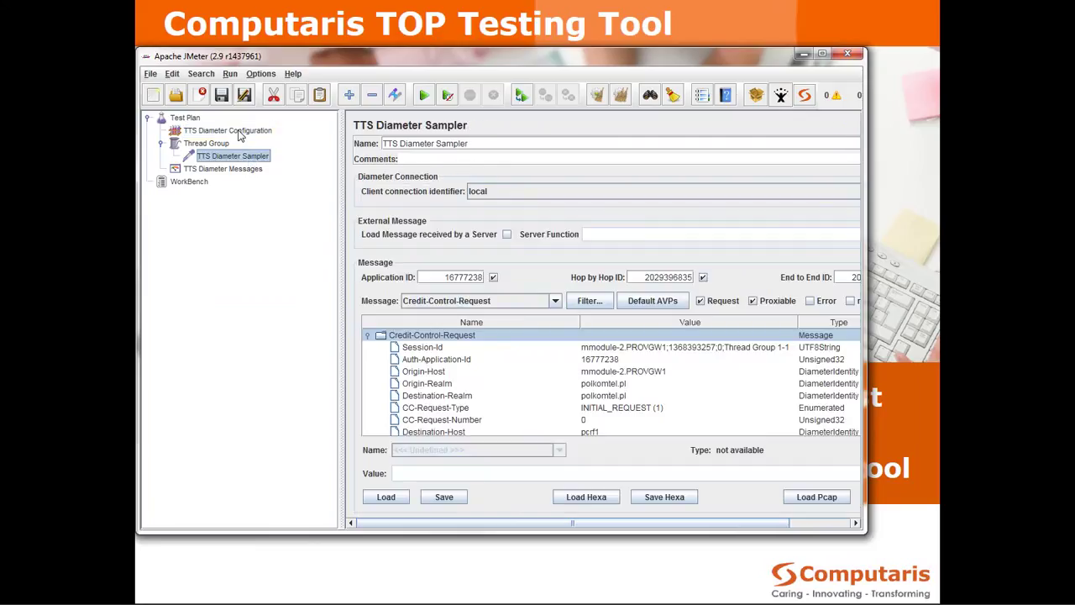
{"action": "left_click", "coordinate": [241, 132]}
{"action": "left_click", "coordinate": [425, 332]}
{"action": "left_click", "coordinate": [456, 332]}
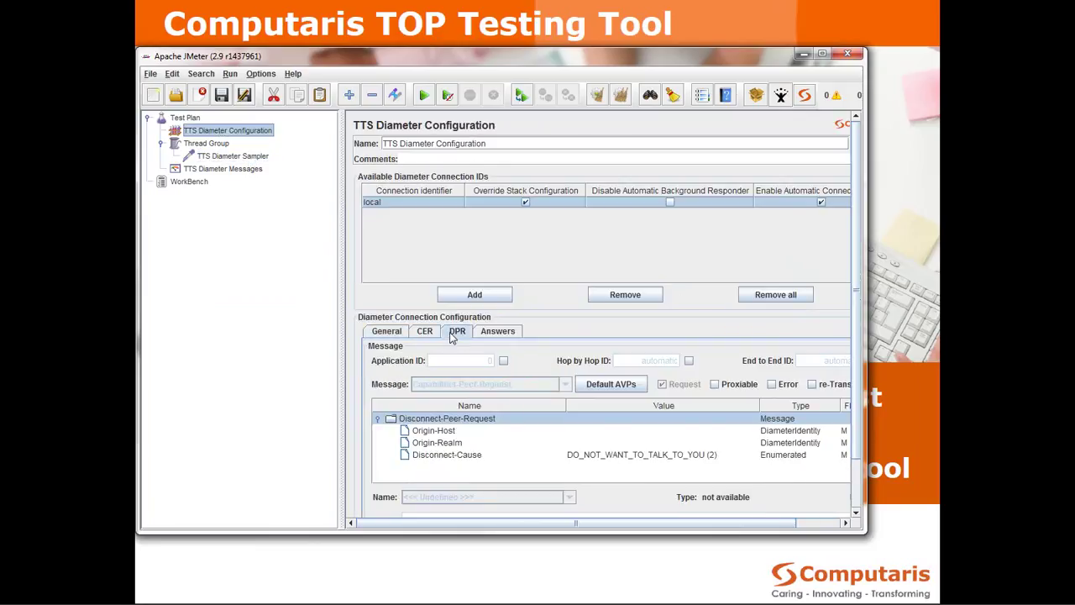
{"action": "left_click", "coordinate": [484, 334]}
{"action": "left_click", "coordinate": [456, 331]}
{"action": "left_click", "coordinate": [425, 331]}
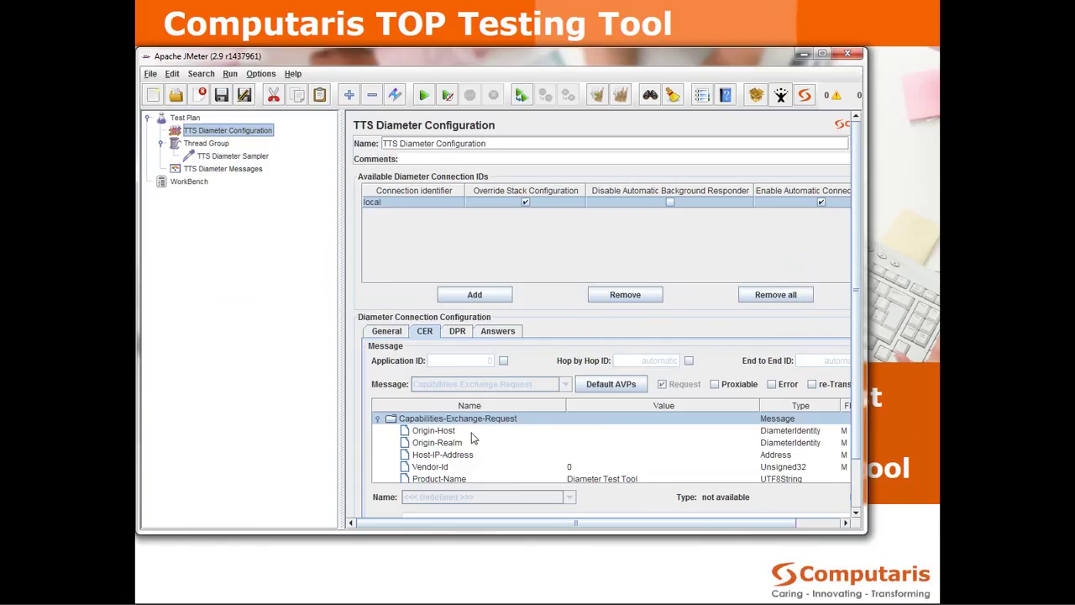
Inspect the Credit-Control-Request and Credit-Control-Answer AVPs in the TTS Diameter Messages listener and reopen the TTS Diameter Sampler
{"action": "left_click", "coordinate": [239, 168]}
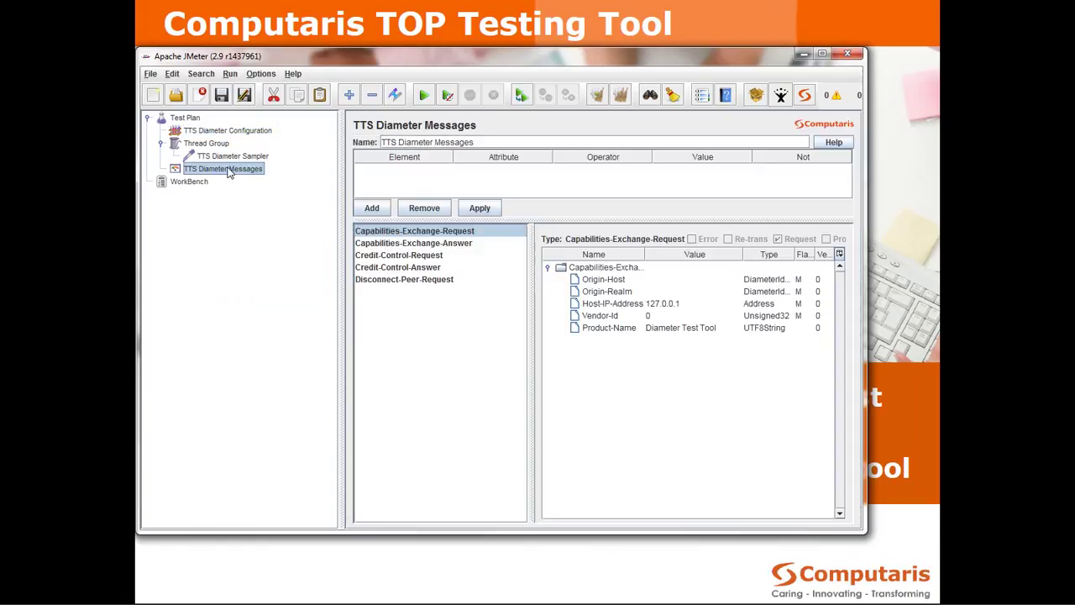
{"action": "left_click", "coordinate": [419, 244]}
{"action": "left_click", "coordinate": [426, 256]}
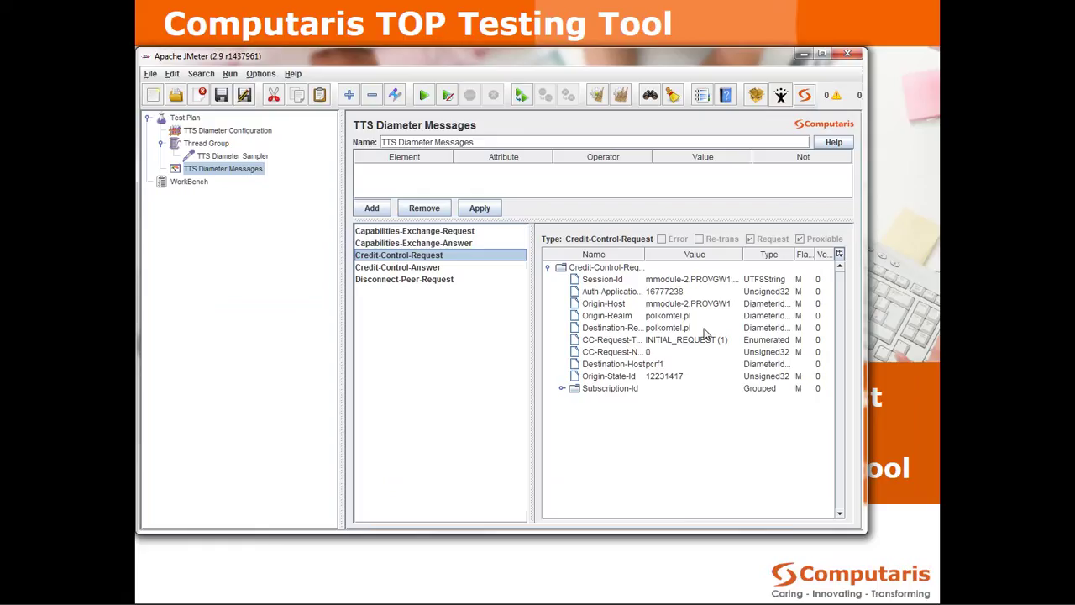
{"action": "left_click", "coordinate": [393, 268]}
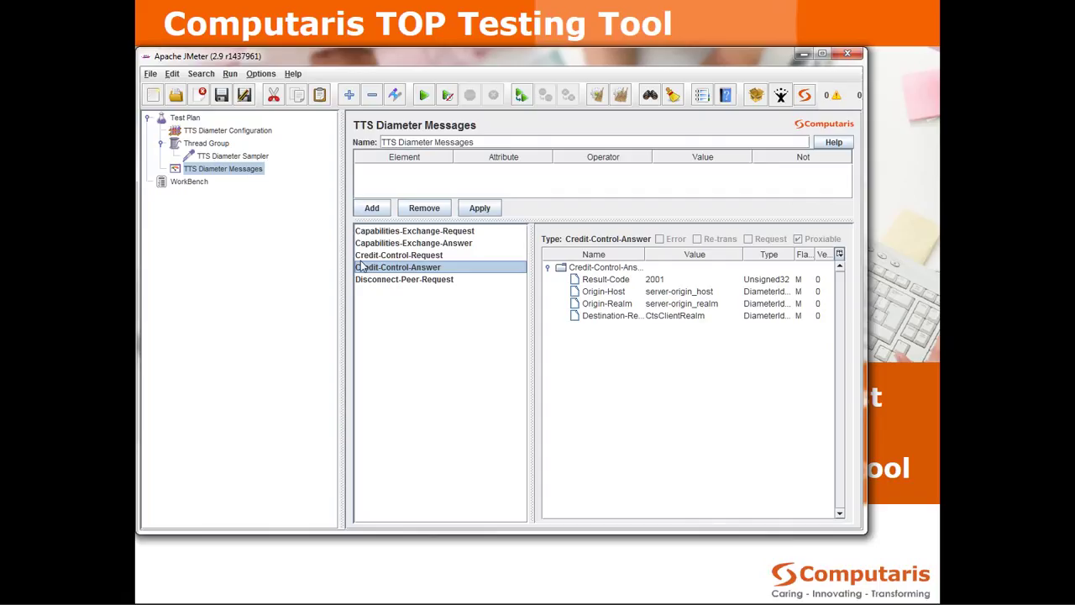
{"action": "left_click", "coordinate": [212, 160]}
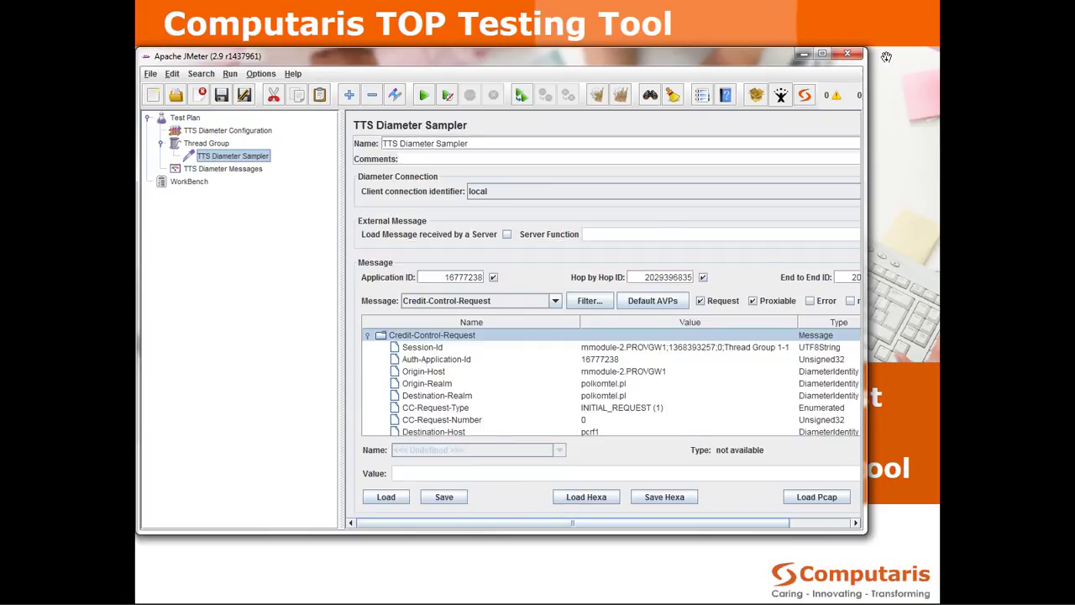